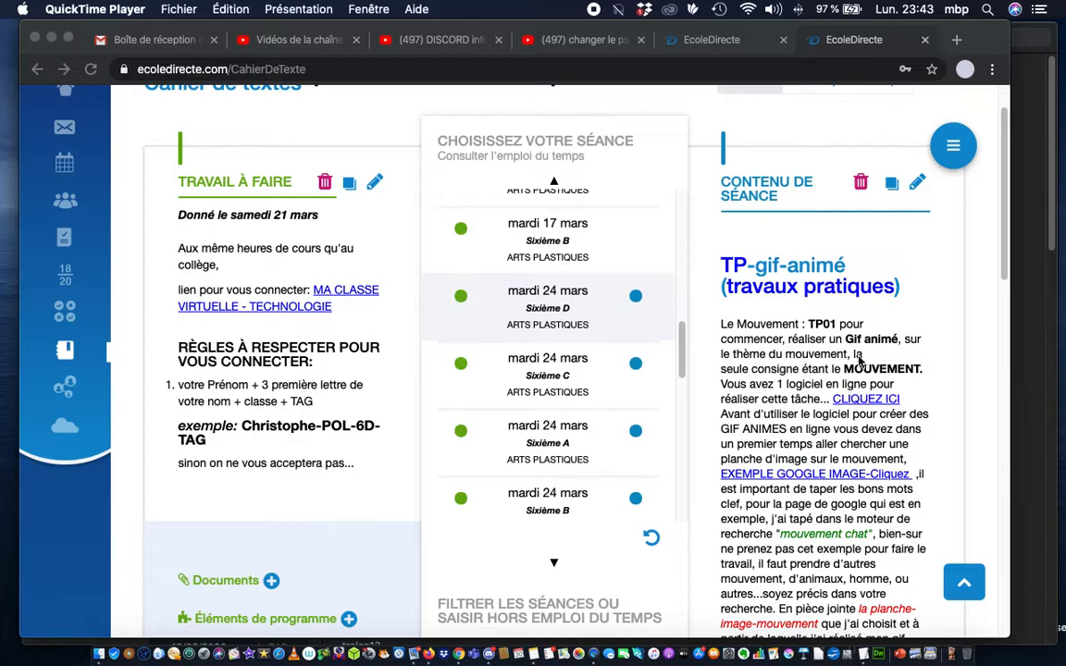
# Open GIPHY from the assignment's 'CLIQUEZ ICI' link, translate it into French, and go to S'identifier.
pyautogui.click(874, 416)
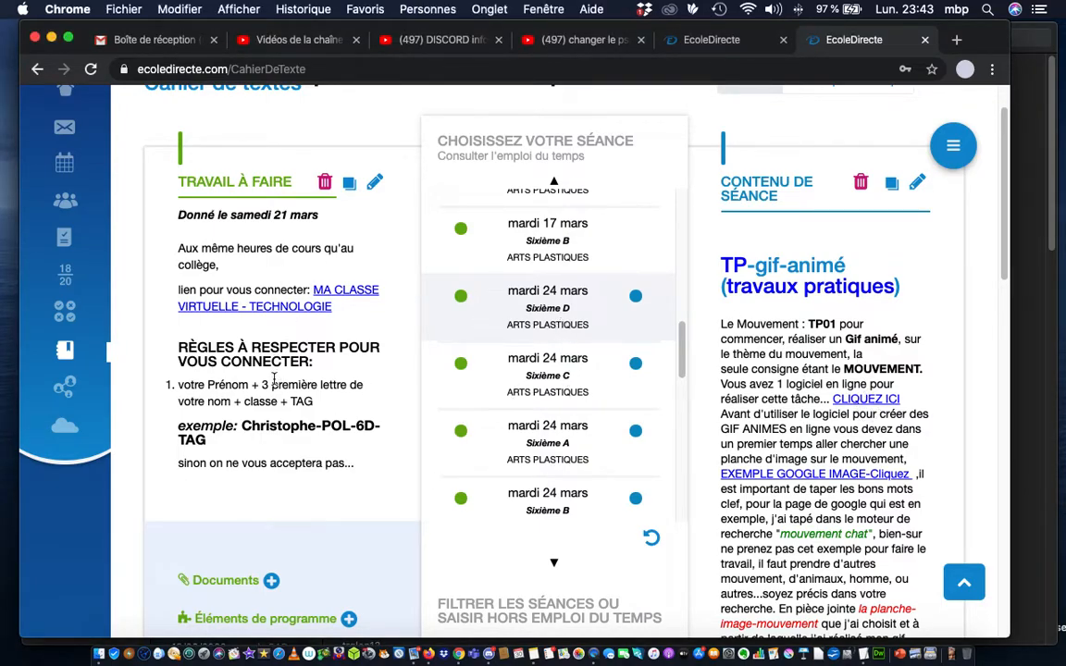
pyautogui.click(867, 400)
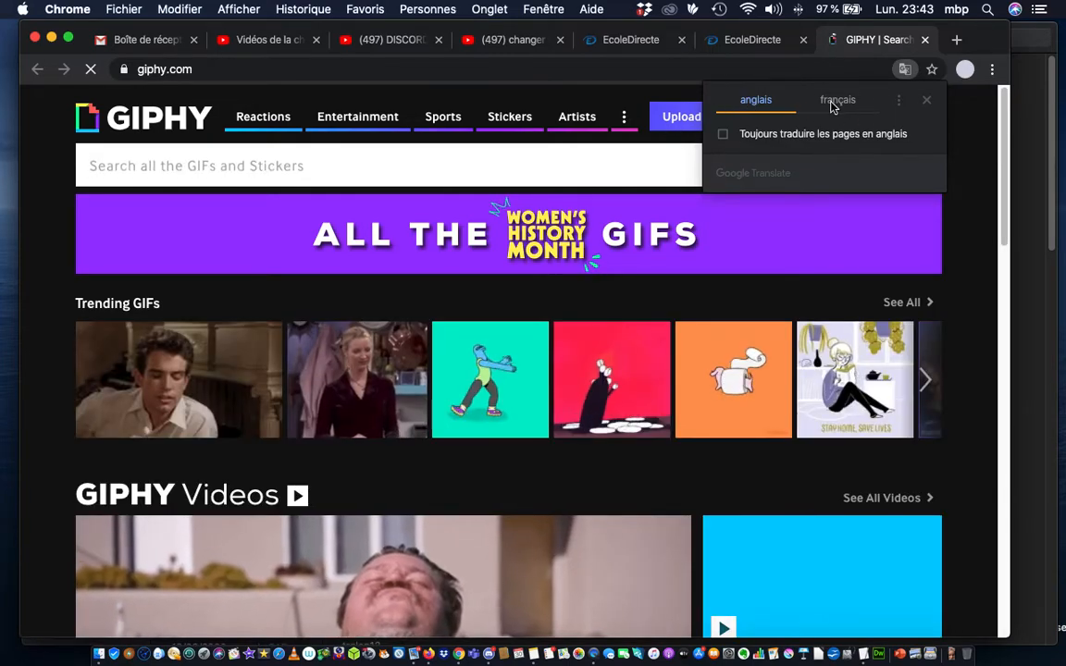
pyautogui.click(834, 103)
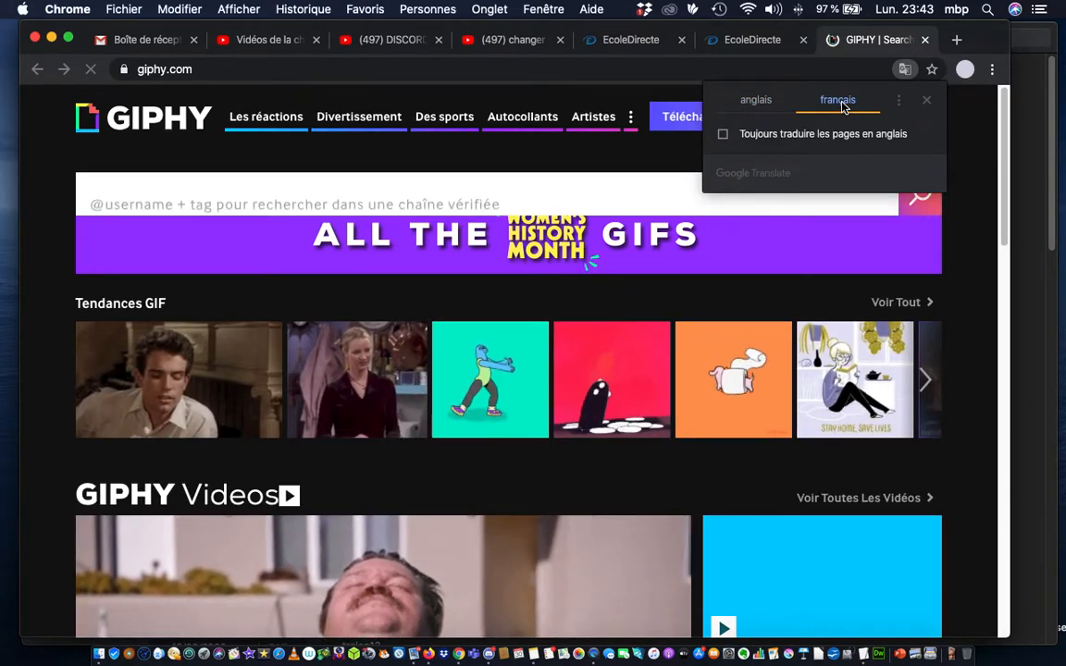
pyautogui.click(929, 104)
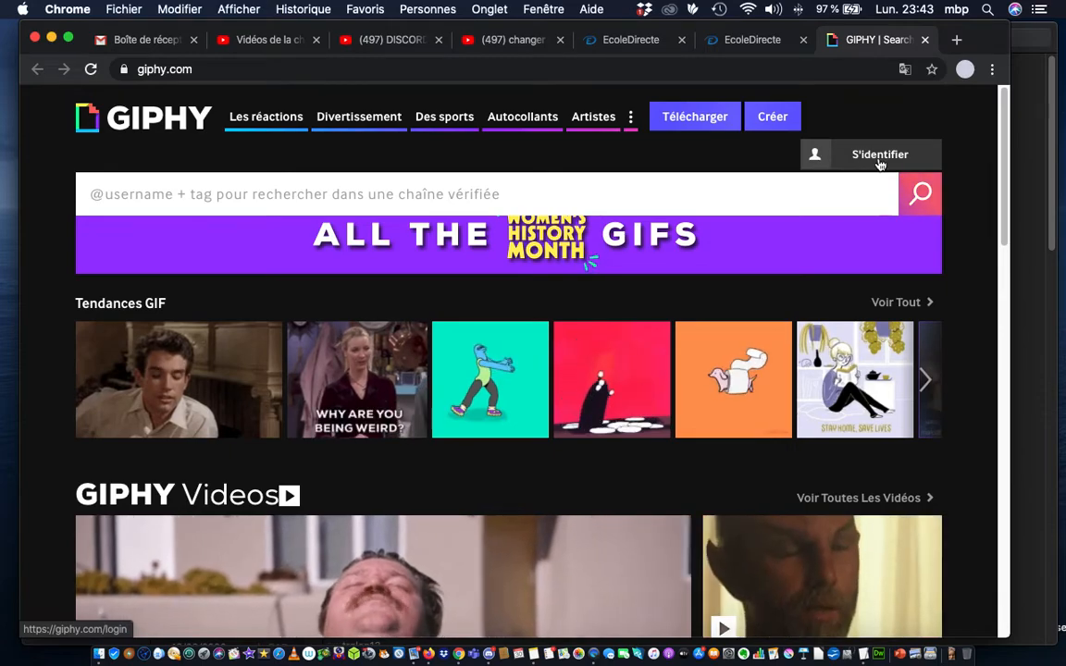
pyautogui.click(880, 164)
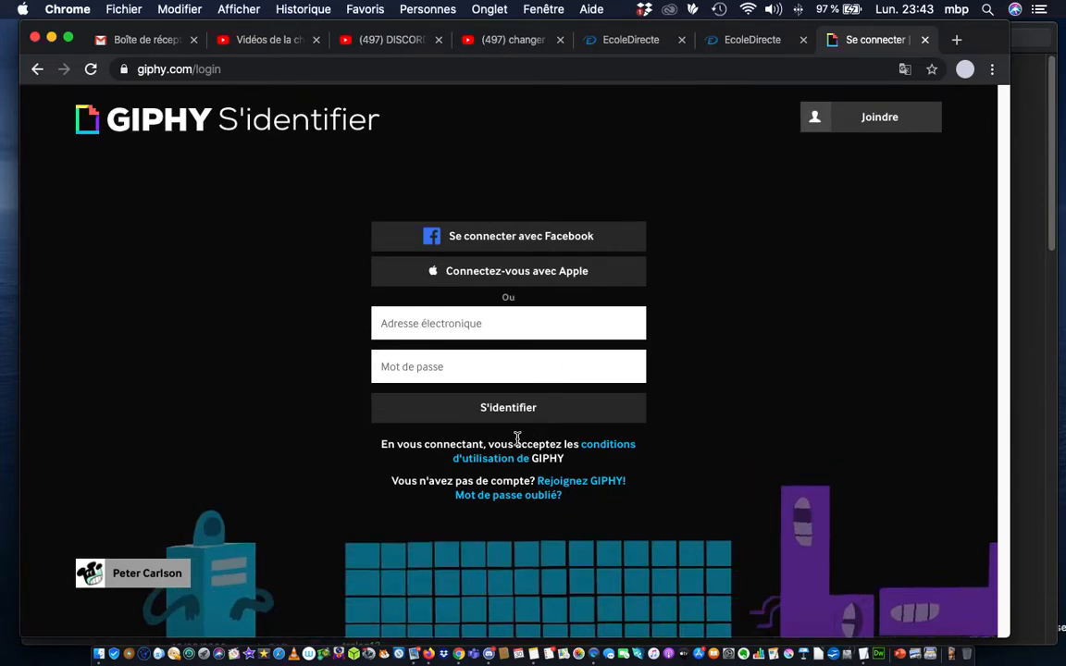
# Start a new GIPHY account via 'Rejoignez GIPHY!', pasting the e-mail address and entering a username.
pyautogui.click(583, 483)
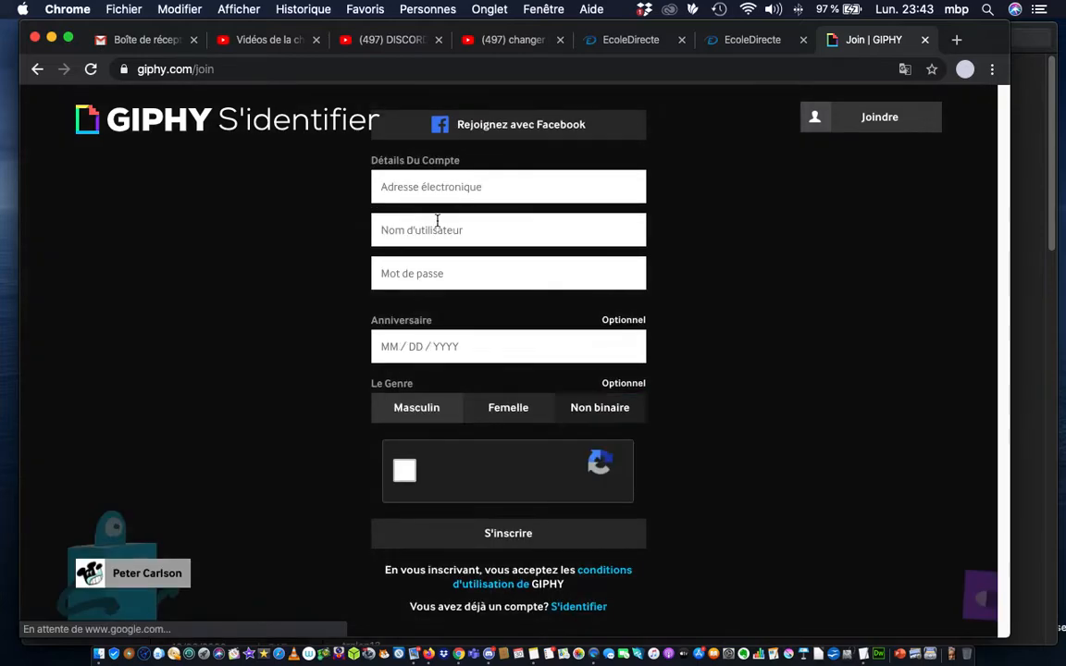
pyautogui.click(417, 187)
pyautogui.press('super+v')
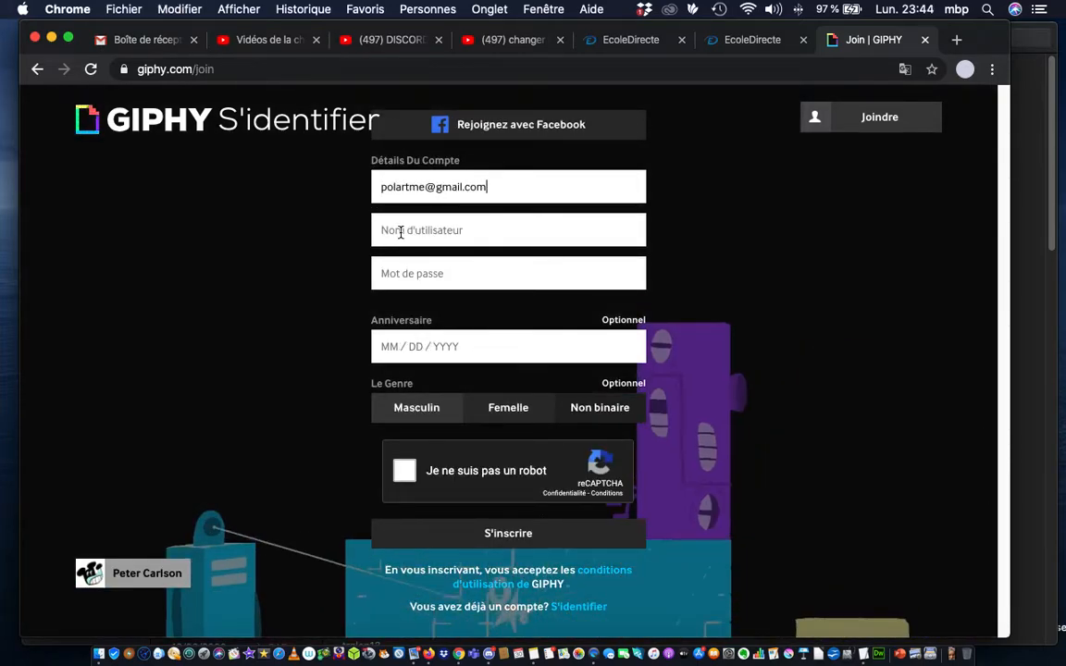
pyautogui.click(399, 232)
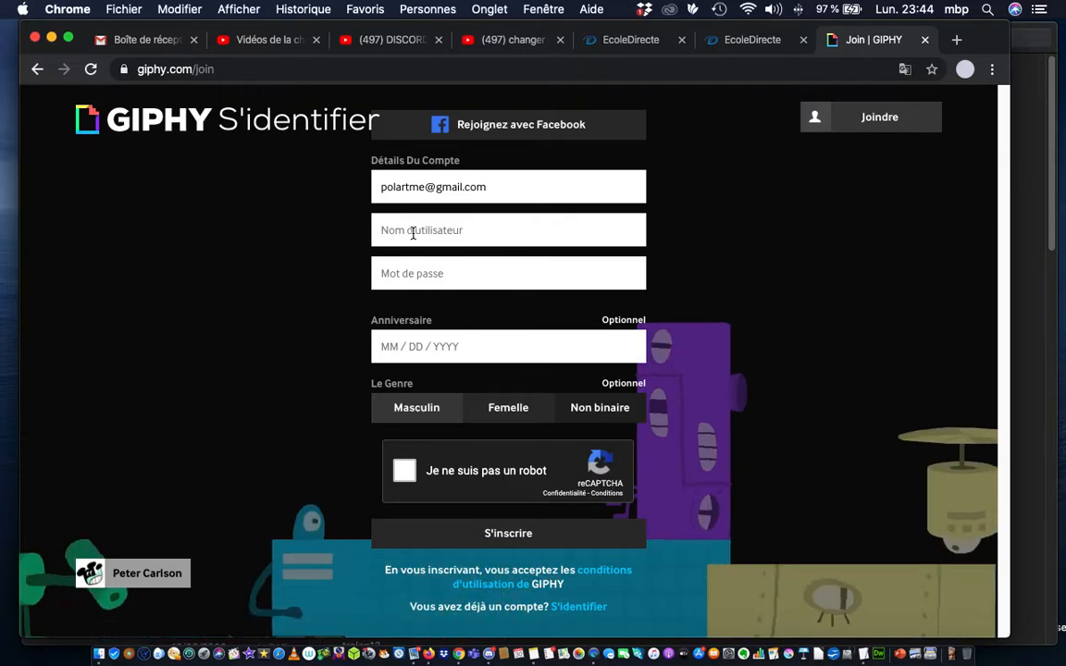
pyautogui.write('polart')
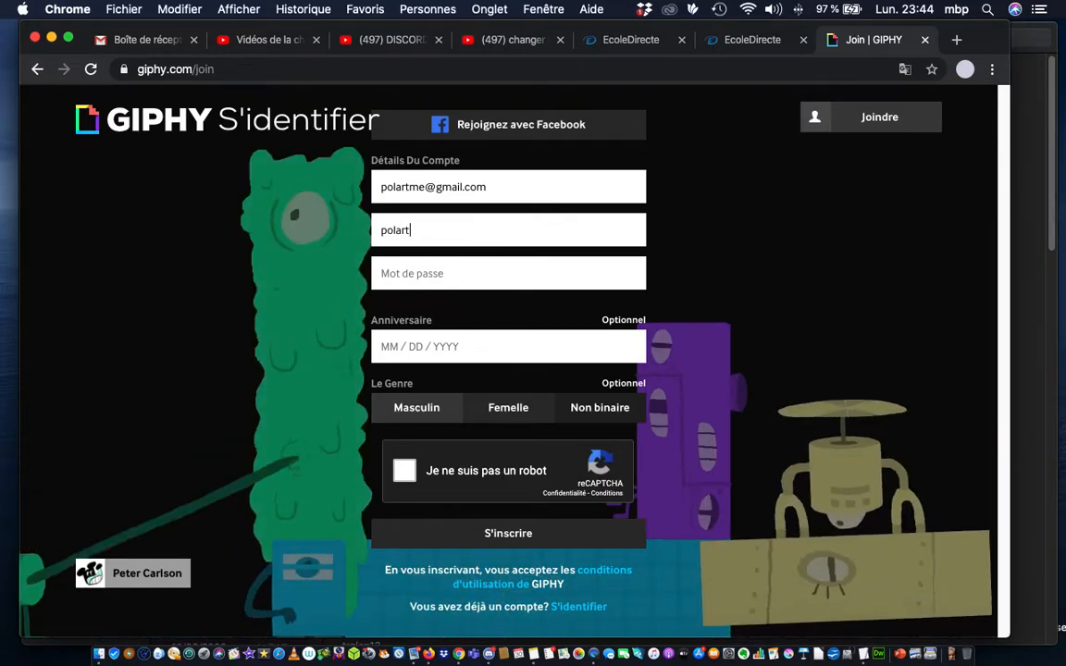
pyautogui.write('me')
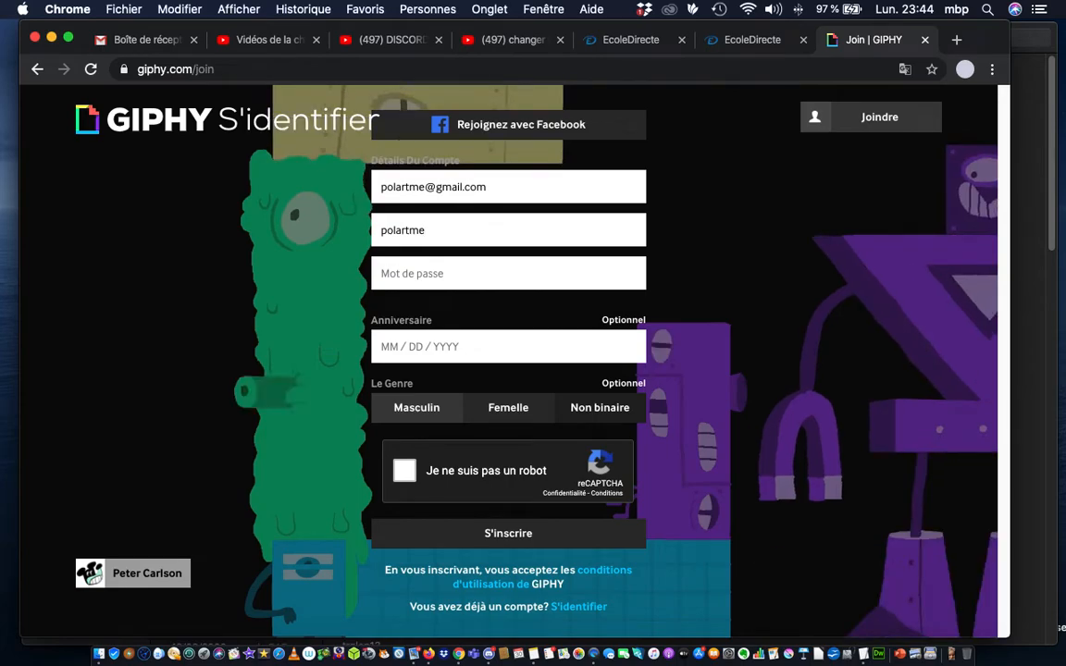
# Enter the account password, tick the reCAPTCHA box, and submit with S'inscrire.
pyautogui.click(423, 275)
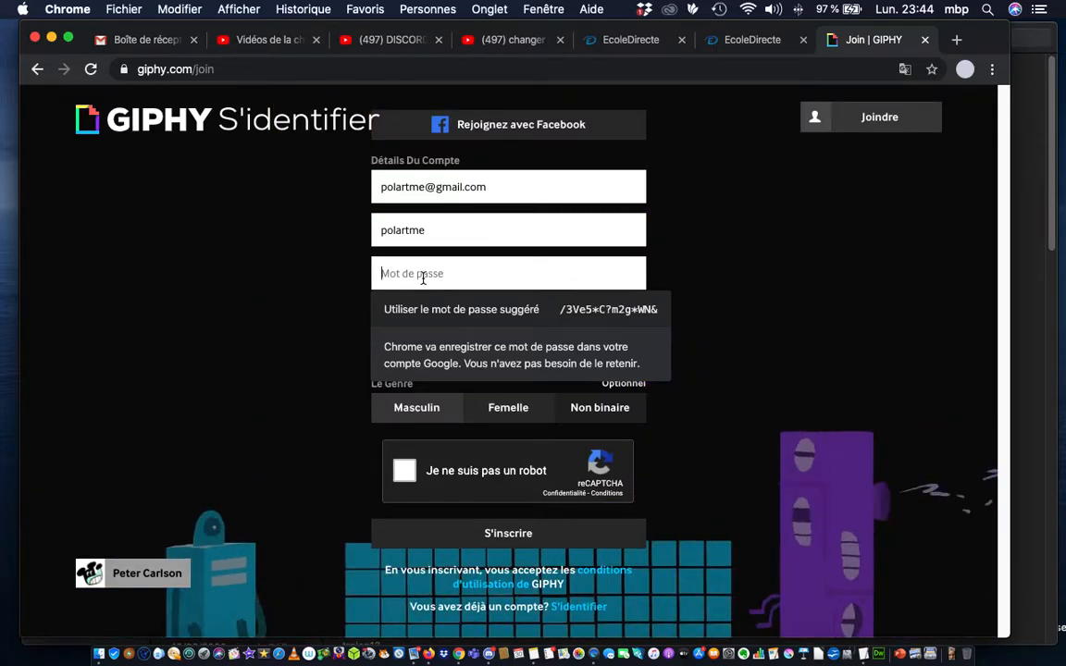
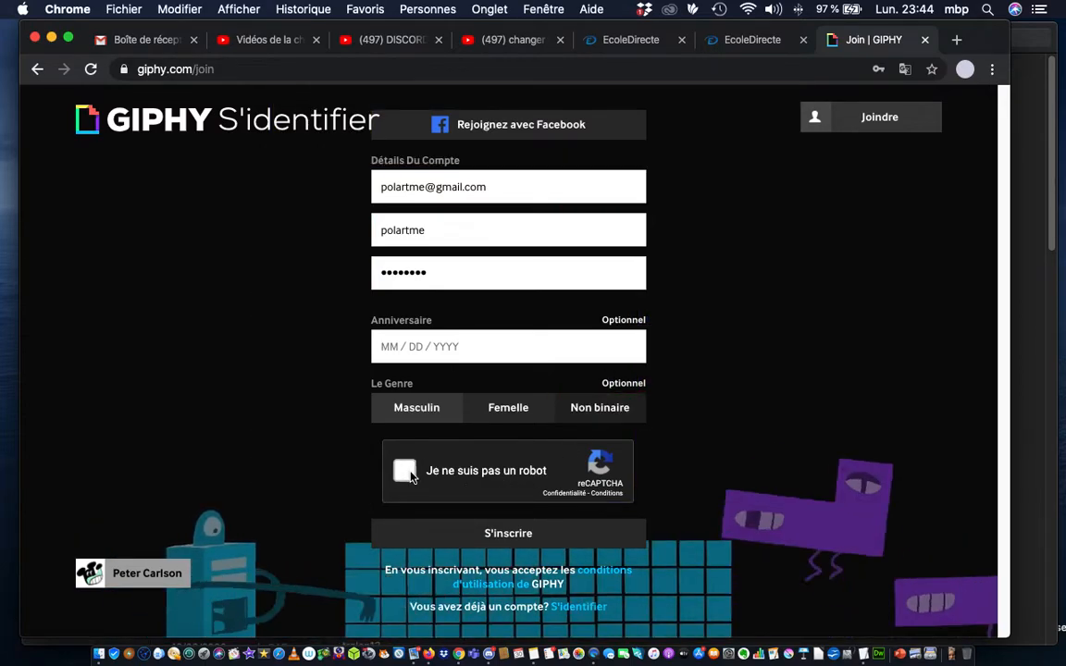
pyautogui.click(403, 472)
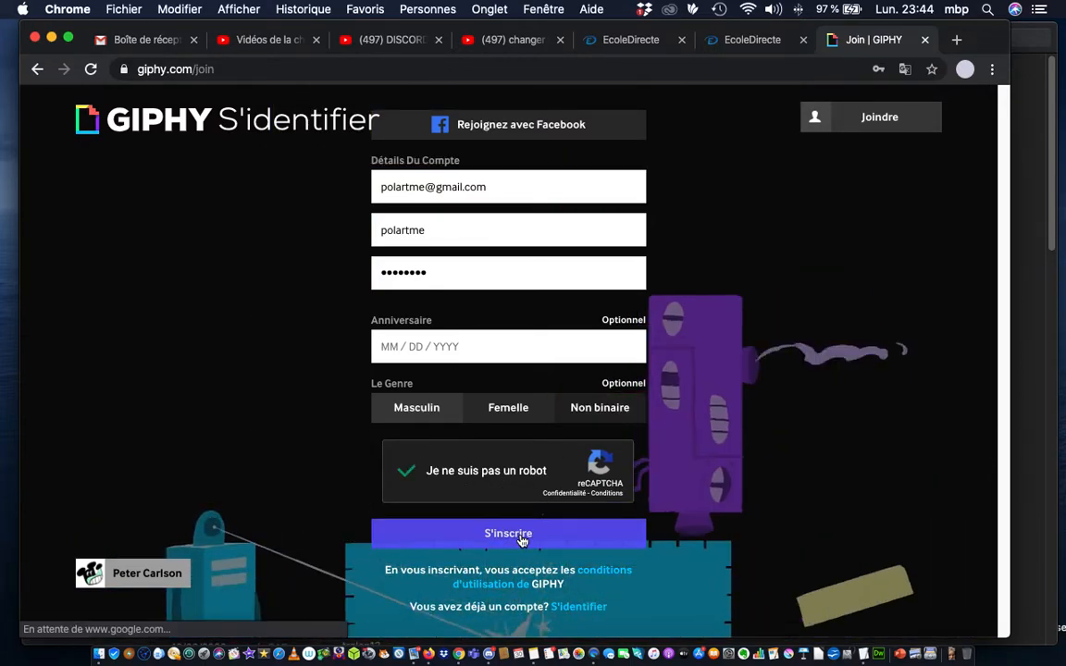
pyautogui.click(523, 539)
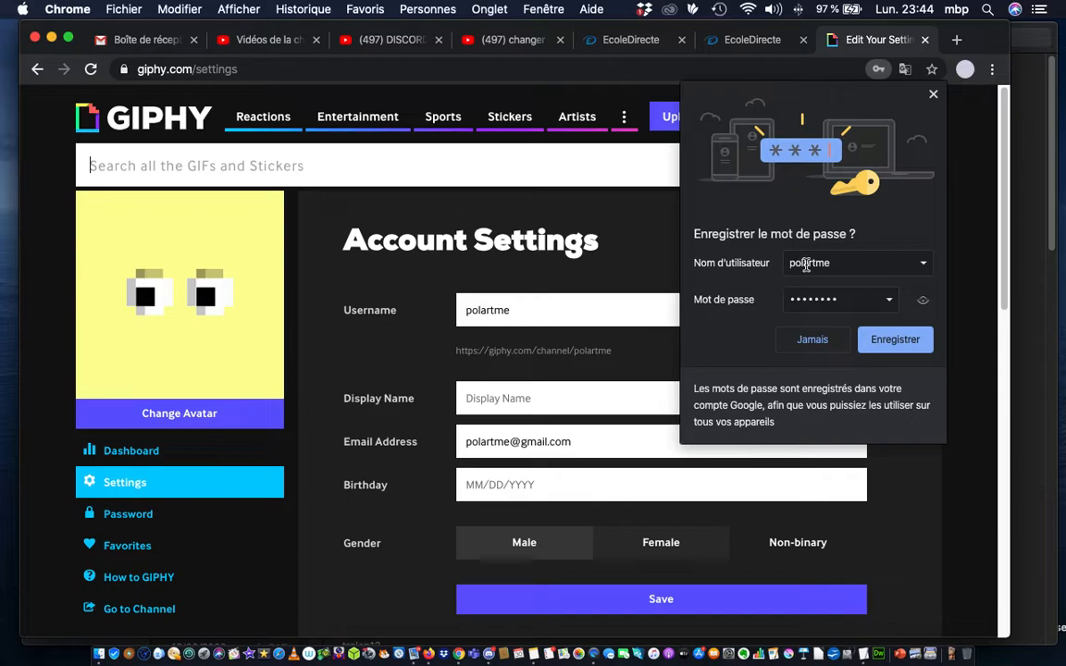
# Reveal and select the password in Chrome's save prompt, close it, and reopen Account Settings.
pyautogui.click(924, 302)
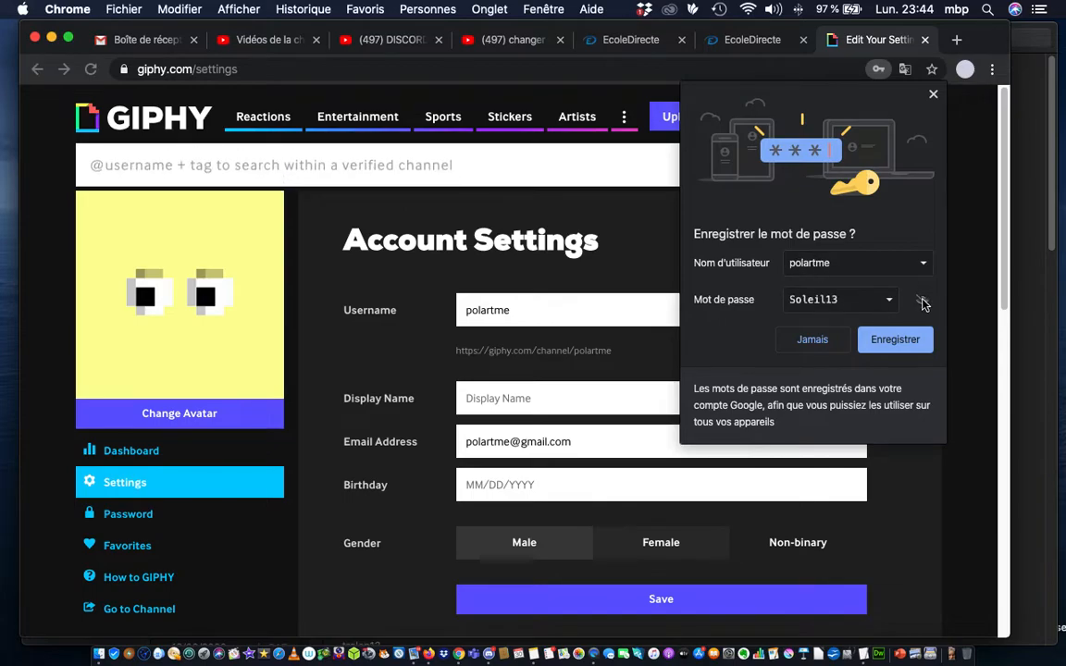
pyautogui.doubleClick(832, 299)
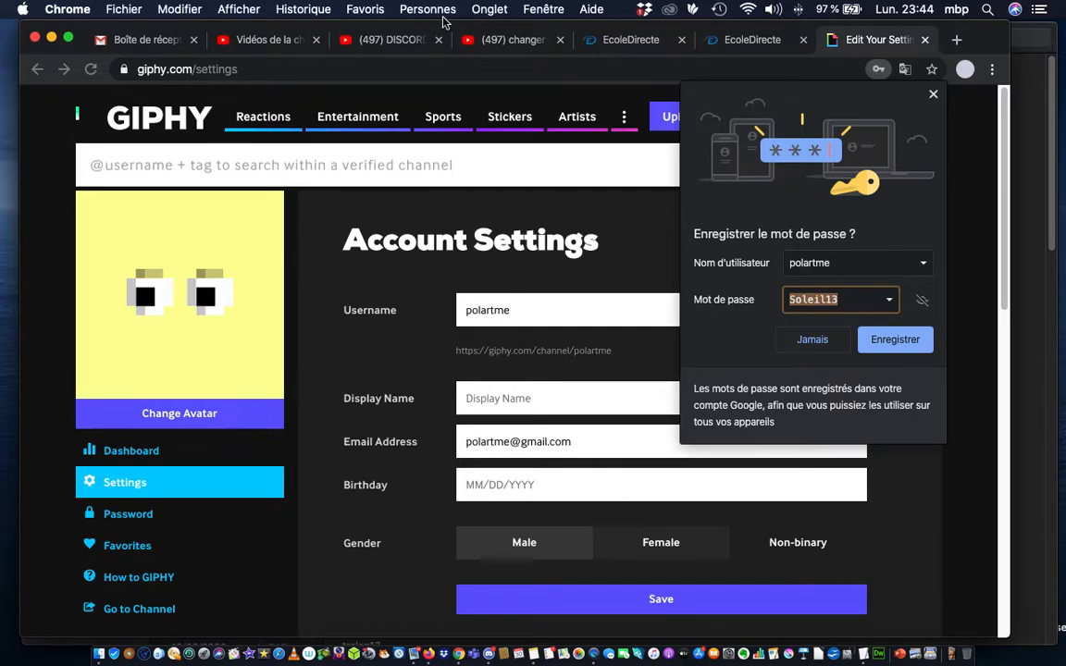
pyautogui.click(246, 67)
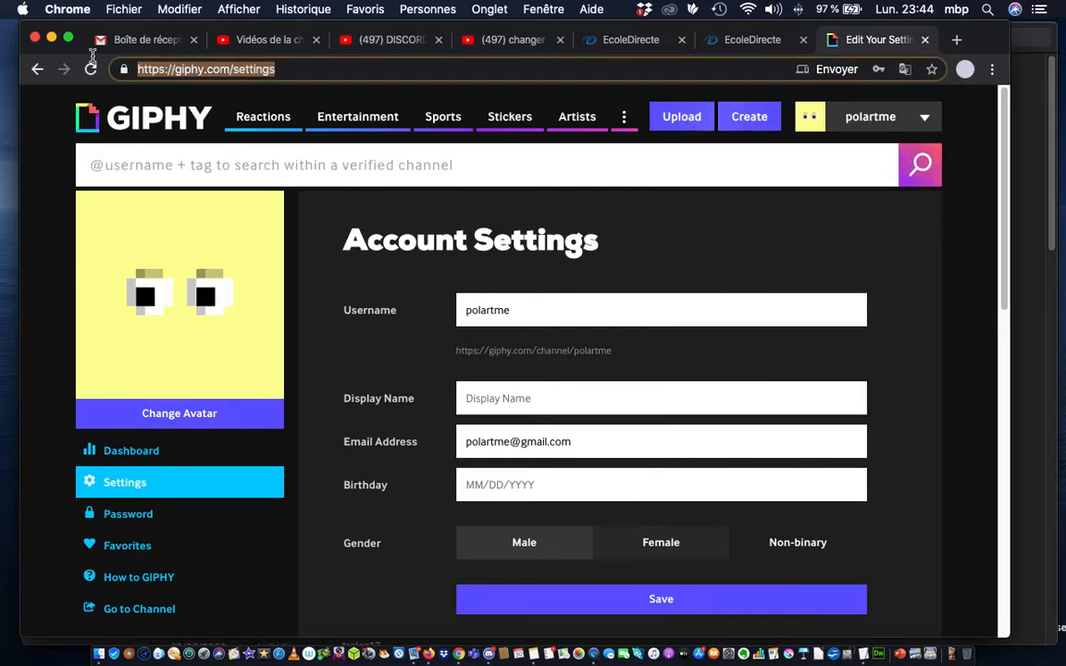
pyautogui.rightClick(232, 73)
pyautogui.click(855, 102)
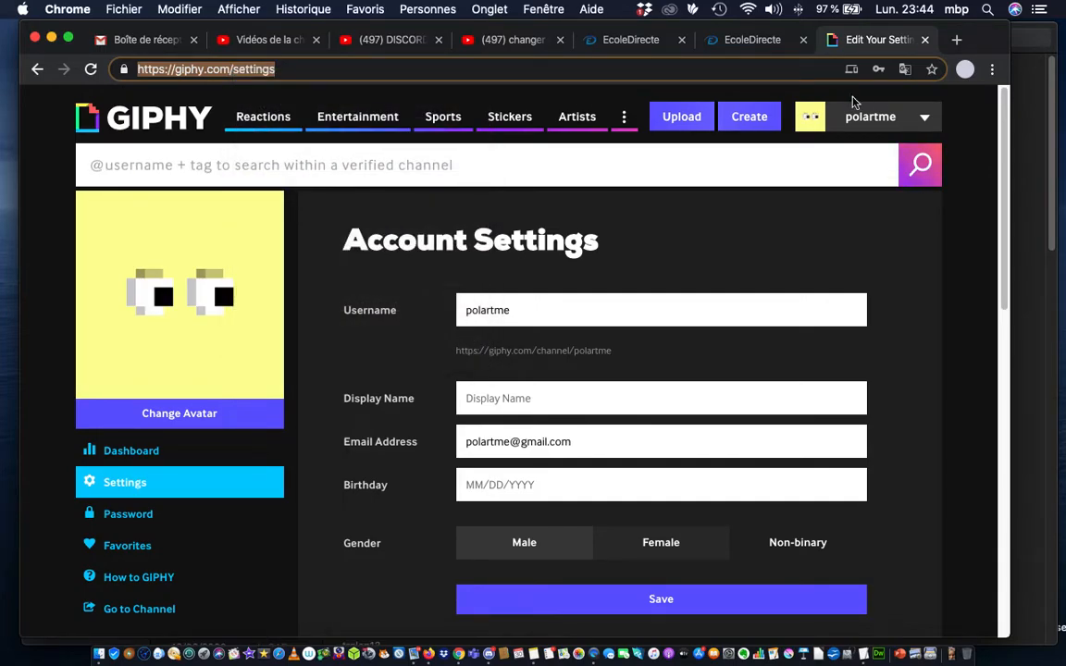
pyautogui.moveTo(811, 111)
pyautogui.click(886, 156)
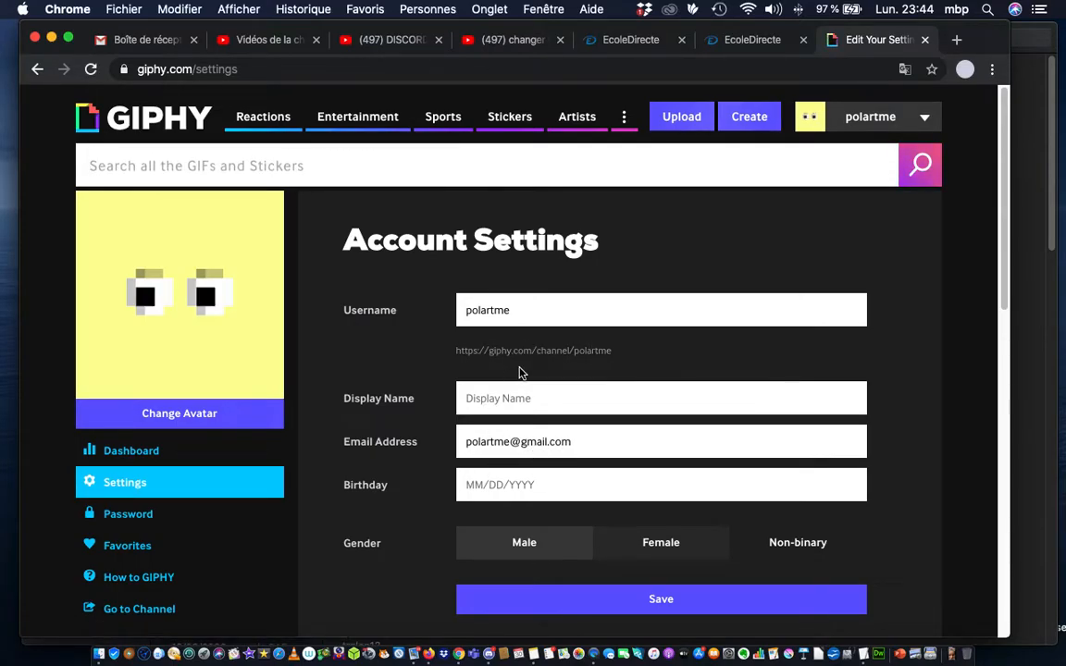
# In TextEdit, set the noted GIPHY login details to 24 pt and switch back to the browser.
pyautogui.hotkey('ctrl', 'Right')
pyautogui.hotkey('ctrl', 'Right')
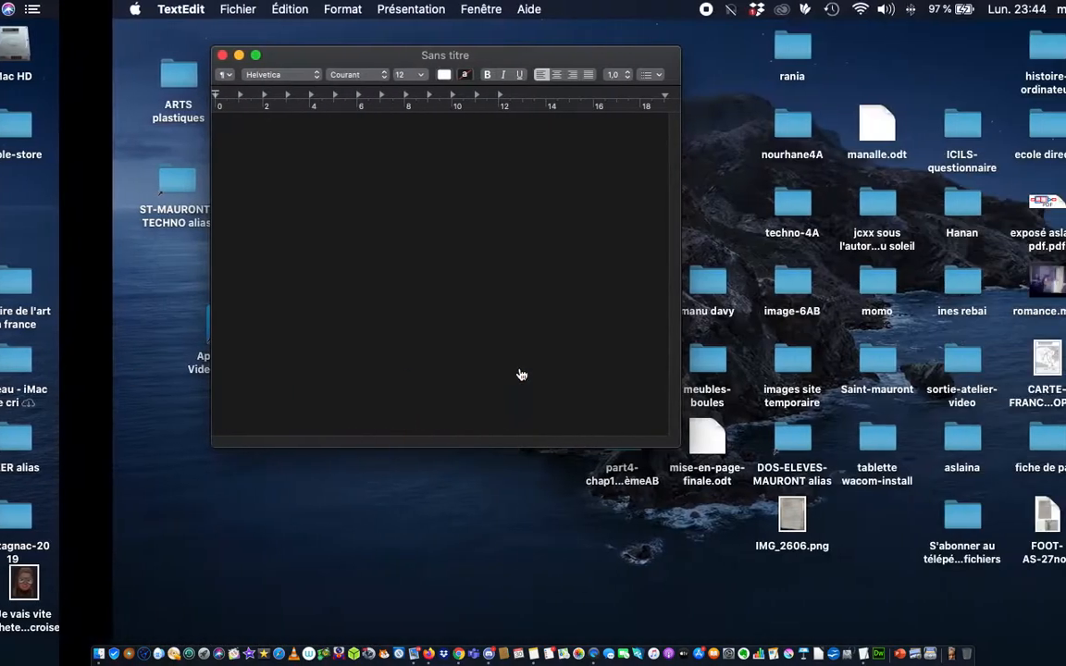
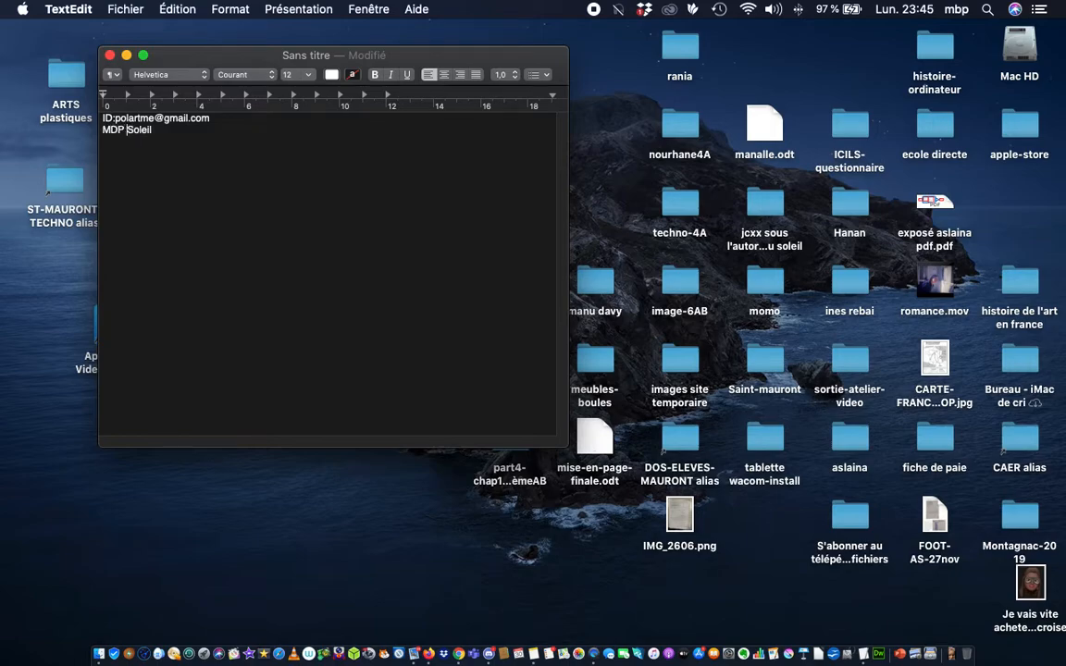
pyautogui.moveTo(182, 139); pyautogui.dragTo(78, 104)
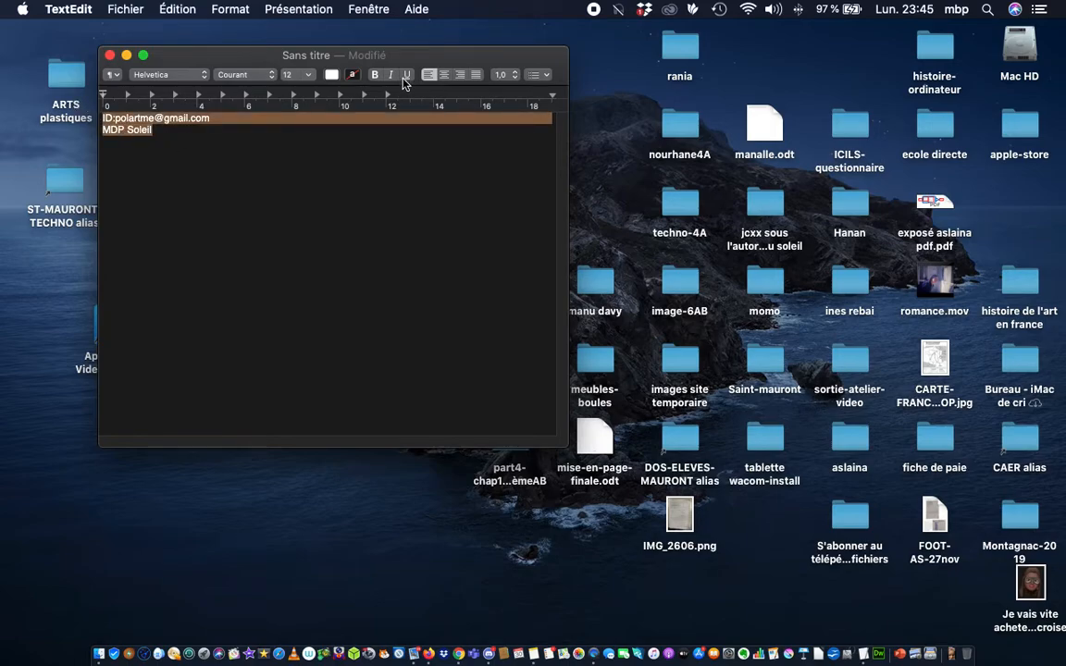
pyautogui.click(306, 75)
pyautogui.click(288, 178)
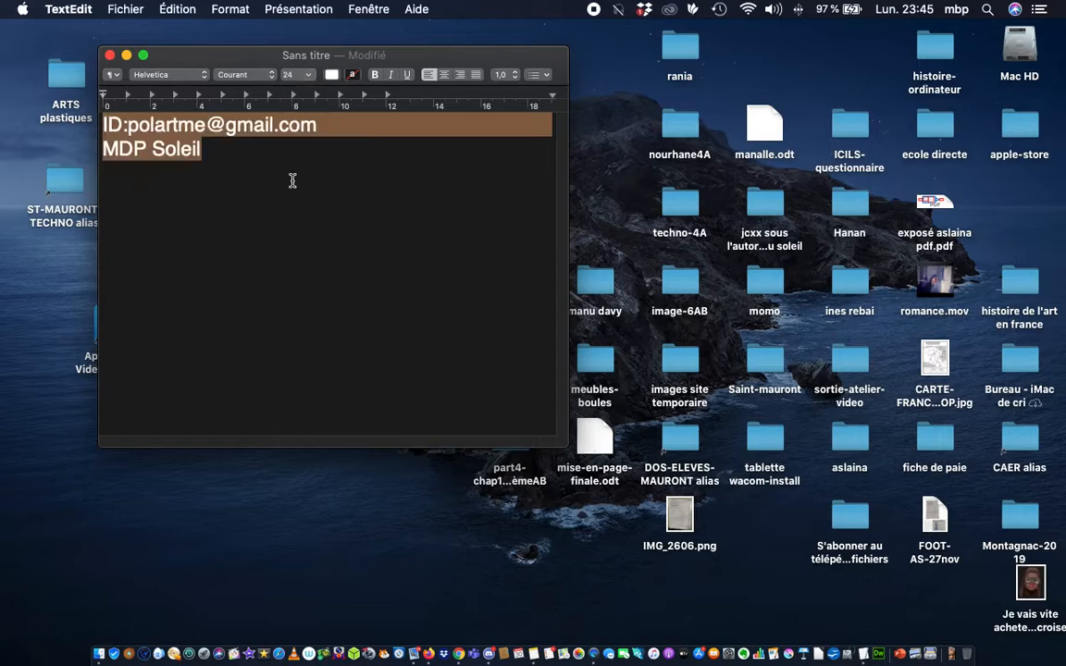
pyautogui.click(286, 239)
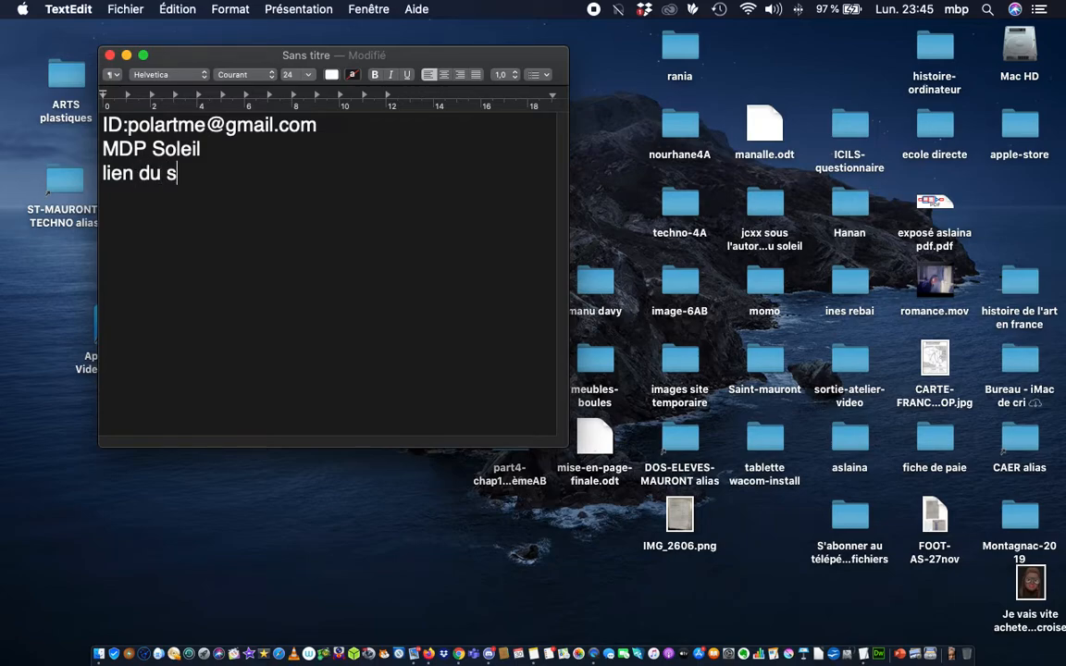
pyautogui.press('super+Tab')
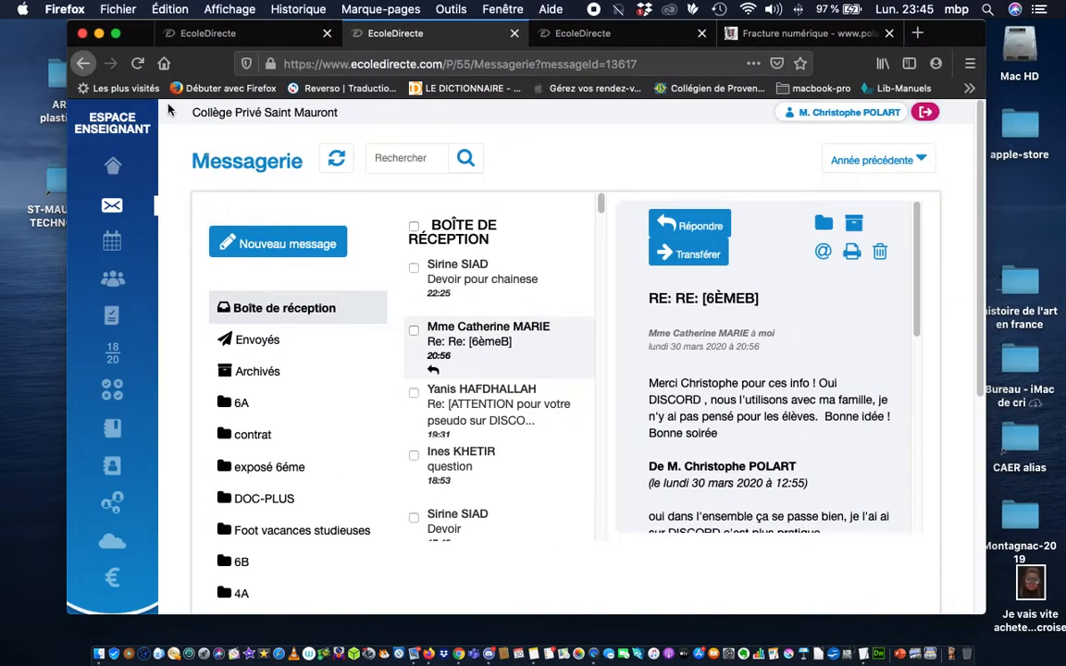
# Return to Chrome's giphy.com/settings page and look over the Account Settings form.
pyautogui.press('super+Tab')
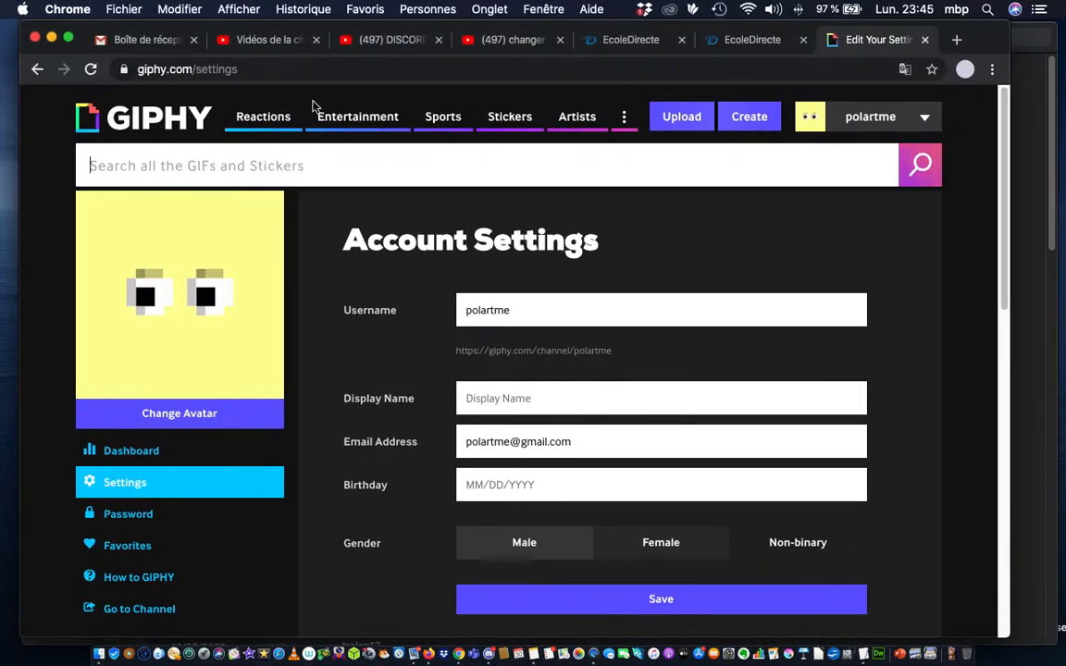
pyautogui.click(238, 70)
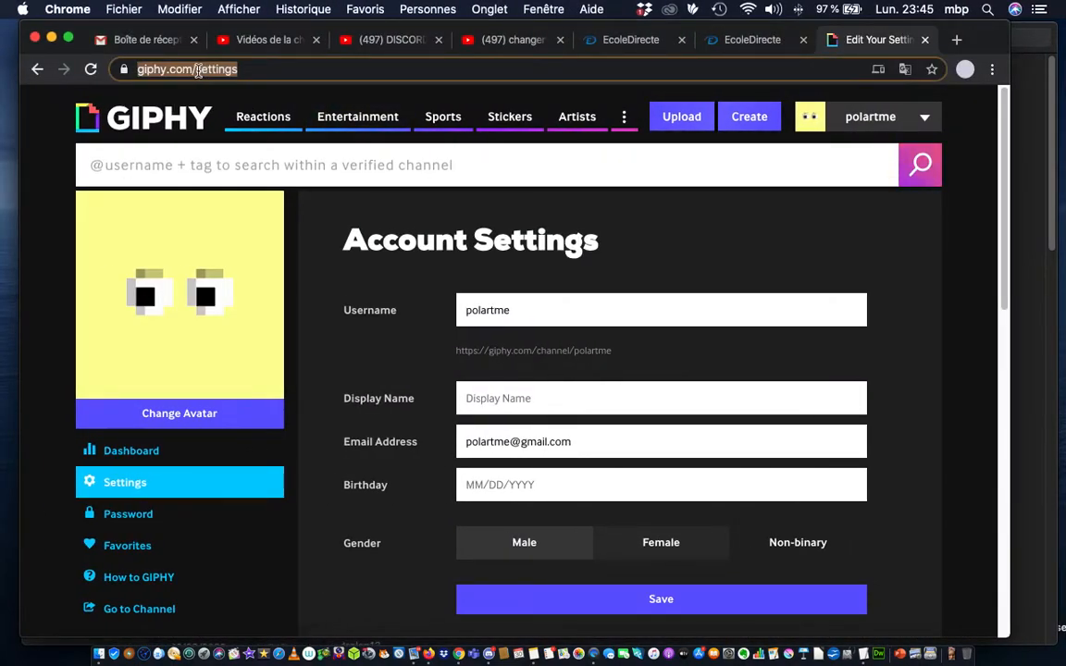
pyautogui.click(198, 71)
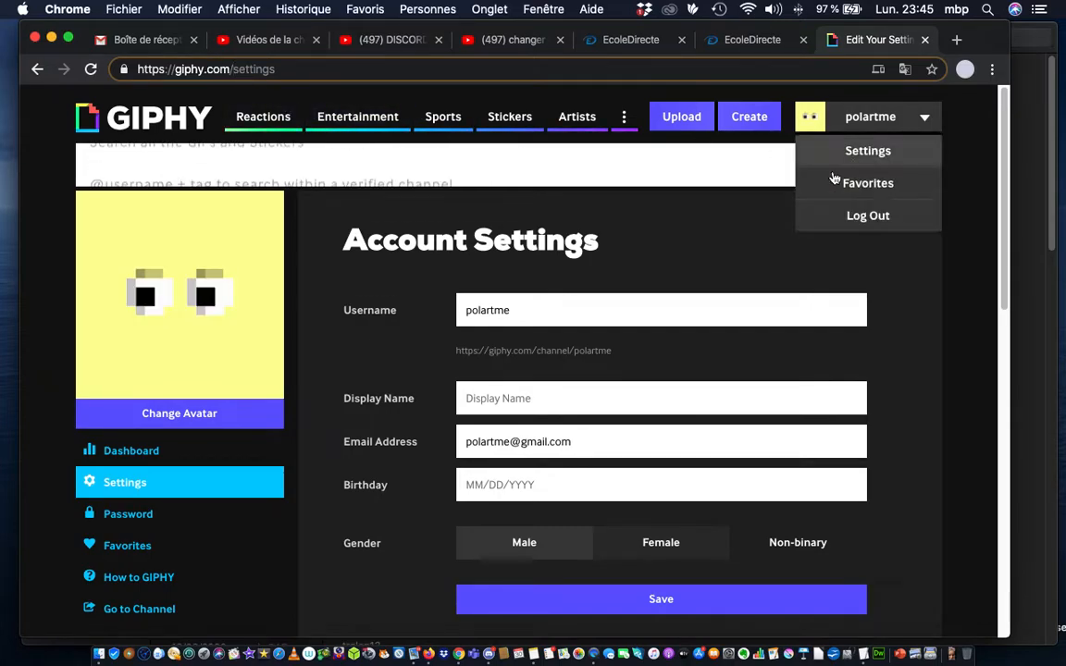
pyautogui.scroll(-2, 607, 459)
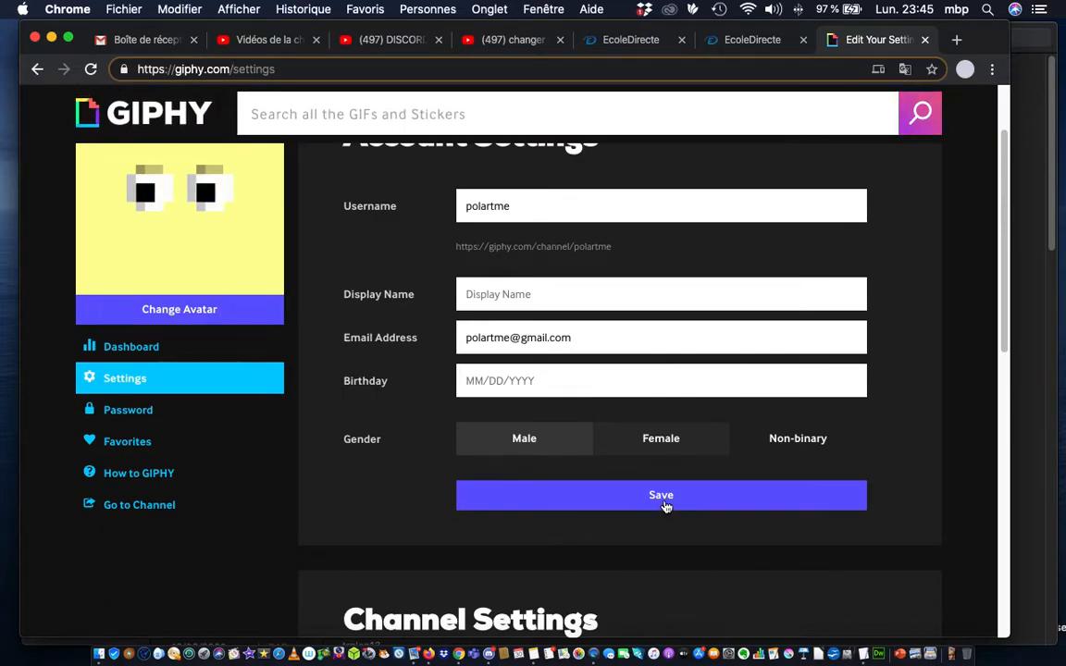
pyautogui.click(623, 438)
pyautogui.click(541, 296)
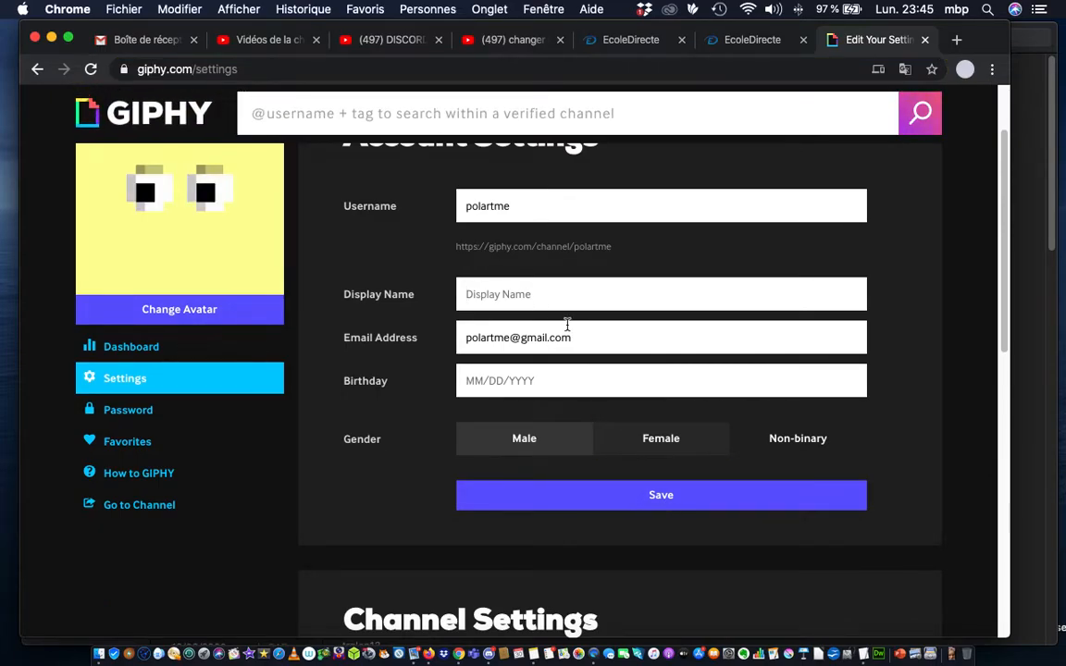
pyautogui.scroll(2, 567, 324)
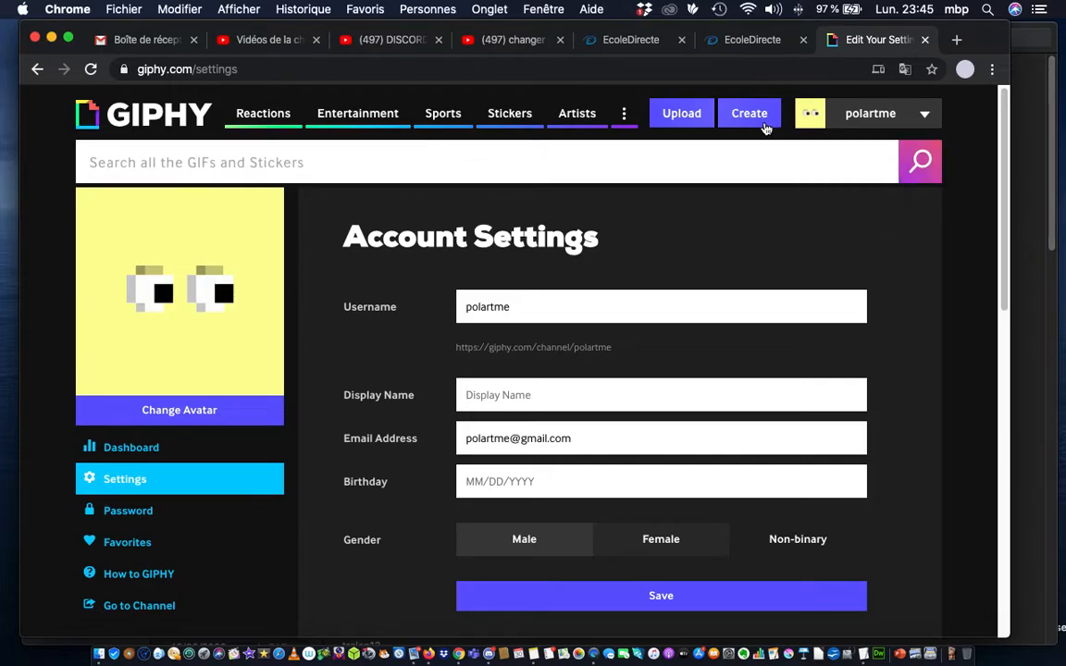
pyautogui.moveTo(813, 118)
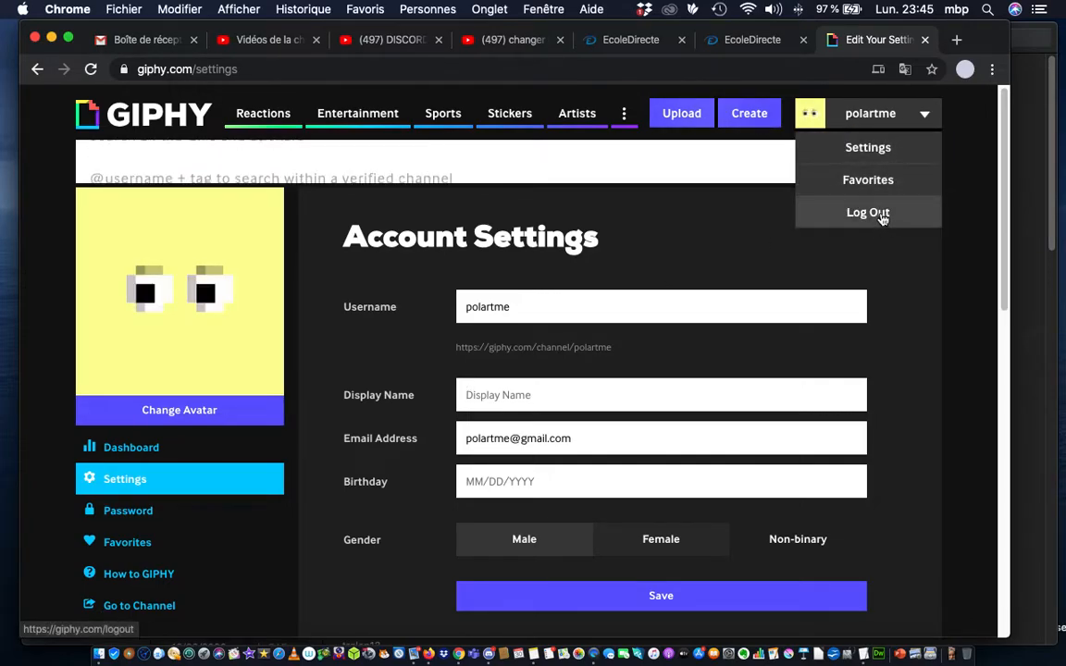
# Open the GIF Maker's photo upload and browse to Dropbox > Captures d'écran.
pyautogui.click(753, 114)
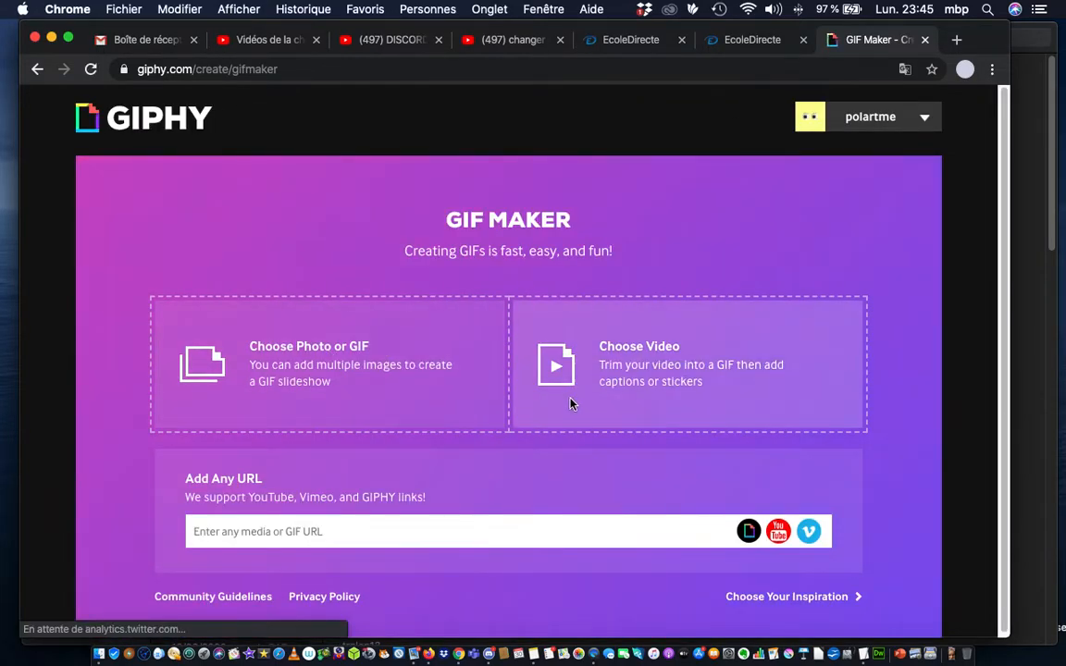
pyautogui.click(279, 367)
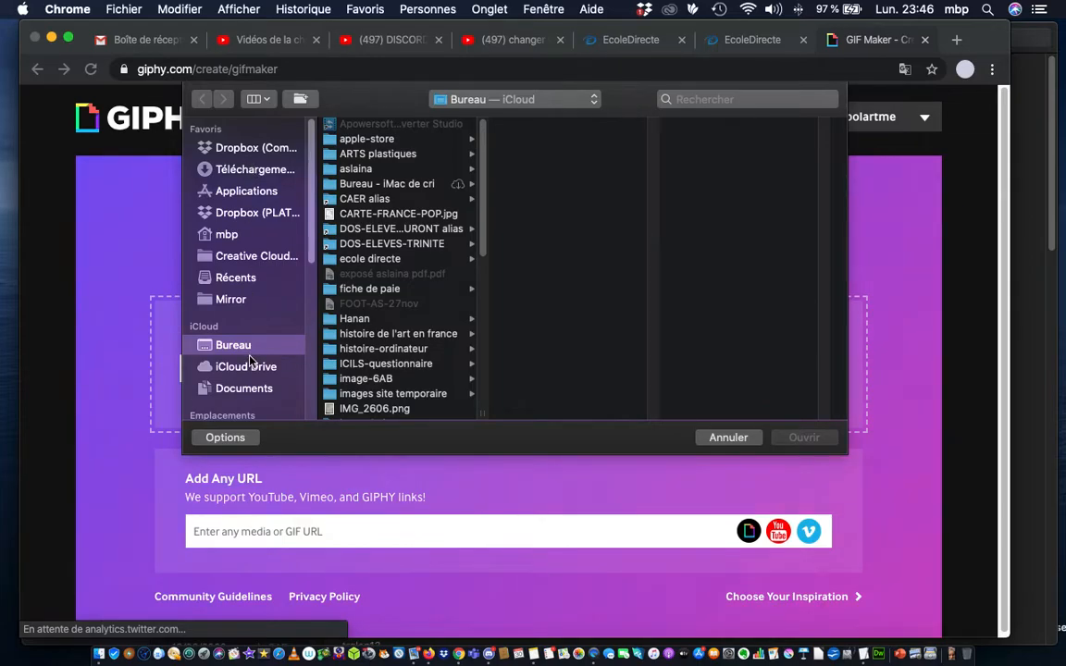
pyautogui.click(255, 172)
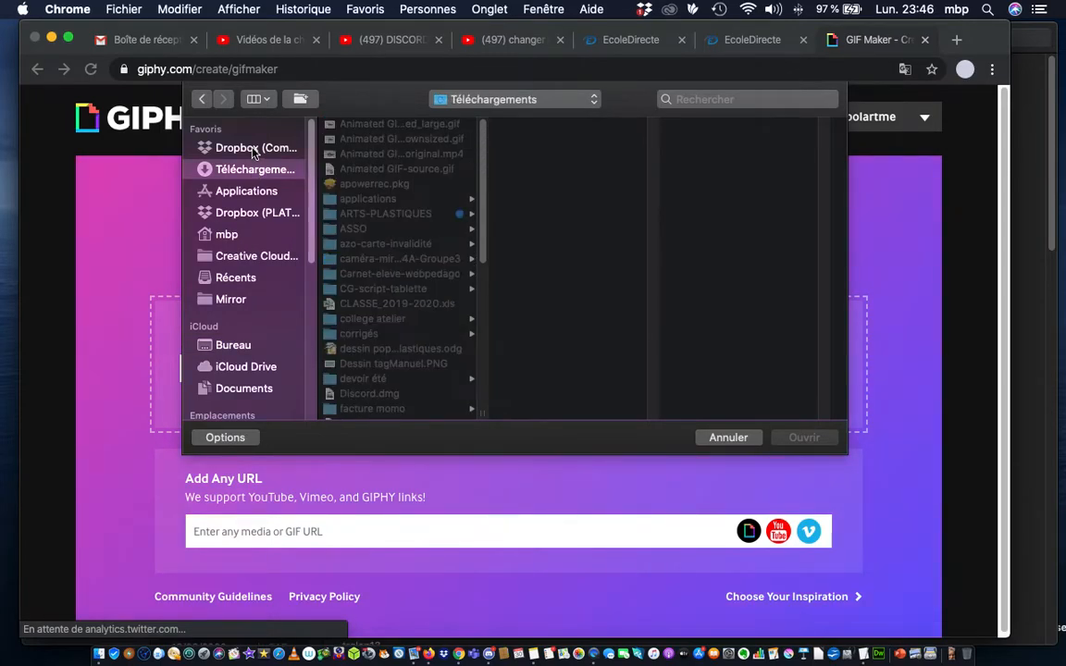
pyautogui.click(256, 150)
pyautogui.click(389, 160)
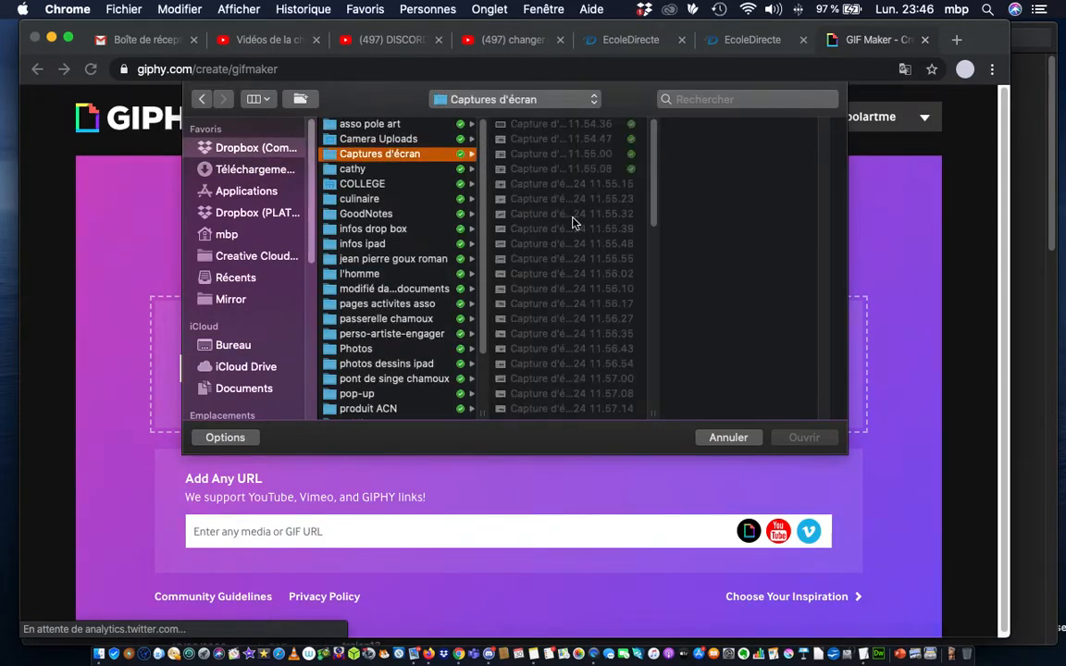
# Select the 20 running-cat screenshots from first to last frame and upload them with Ouvrir.
pyautogui.click(511, 171)
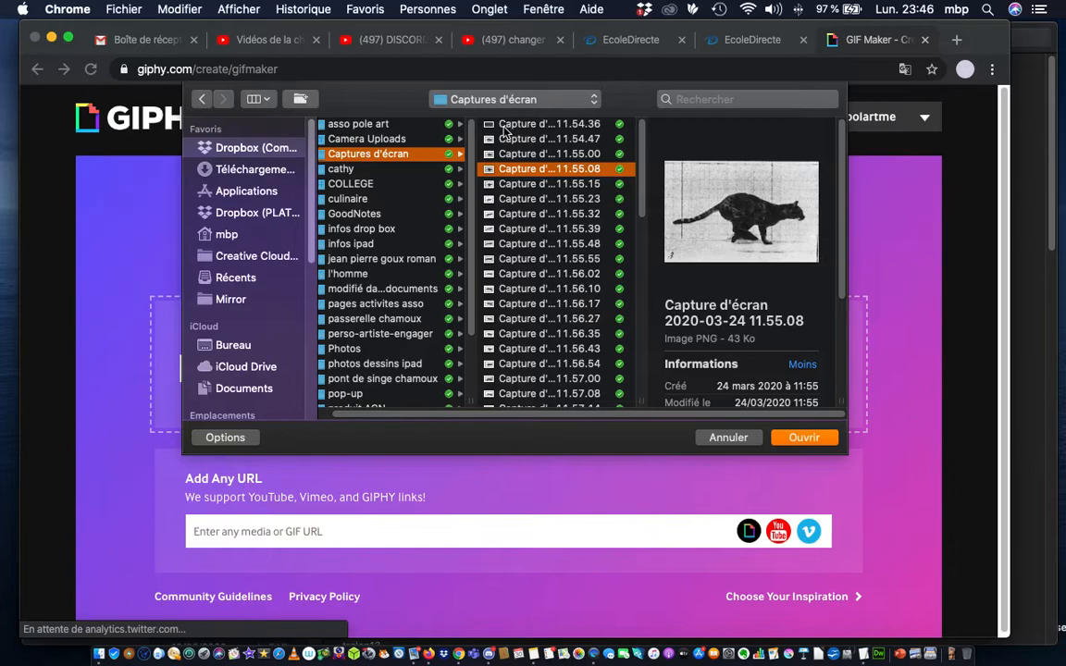
pyautogui.click(542, 125)
pyautogui.click(504, 140)
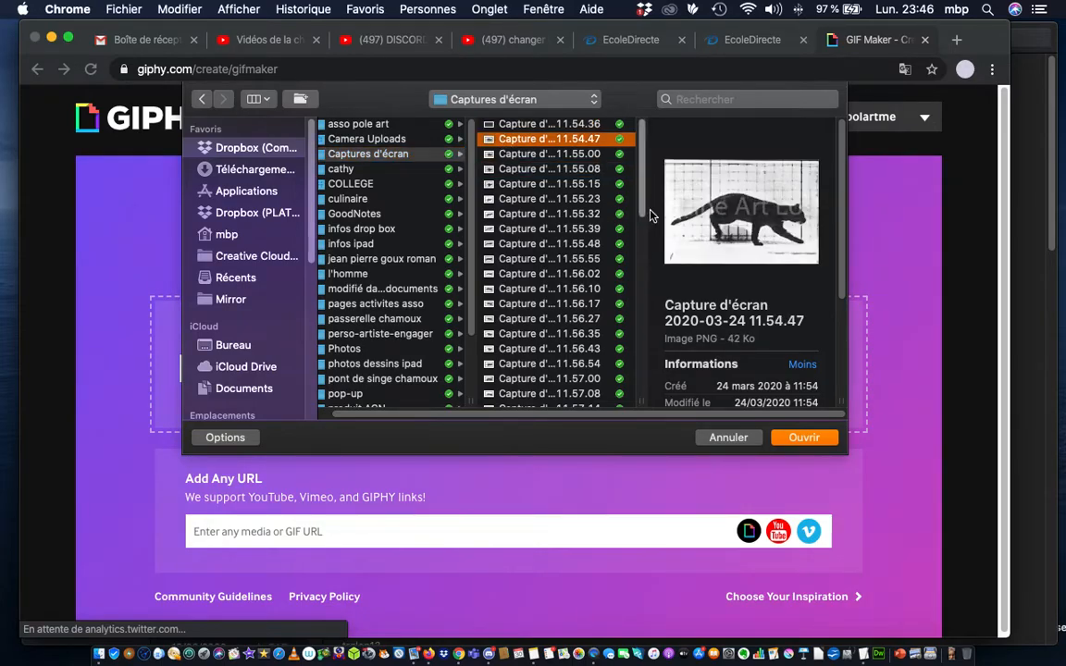
pyautogui.moveTo(640, 212); pyautogui.dragTo(643, 264)
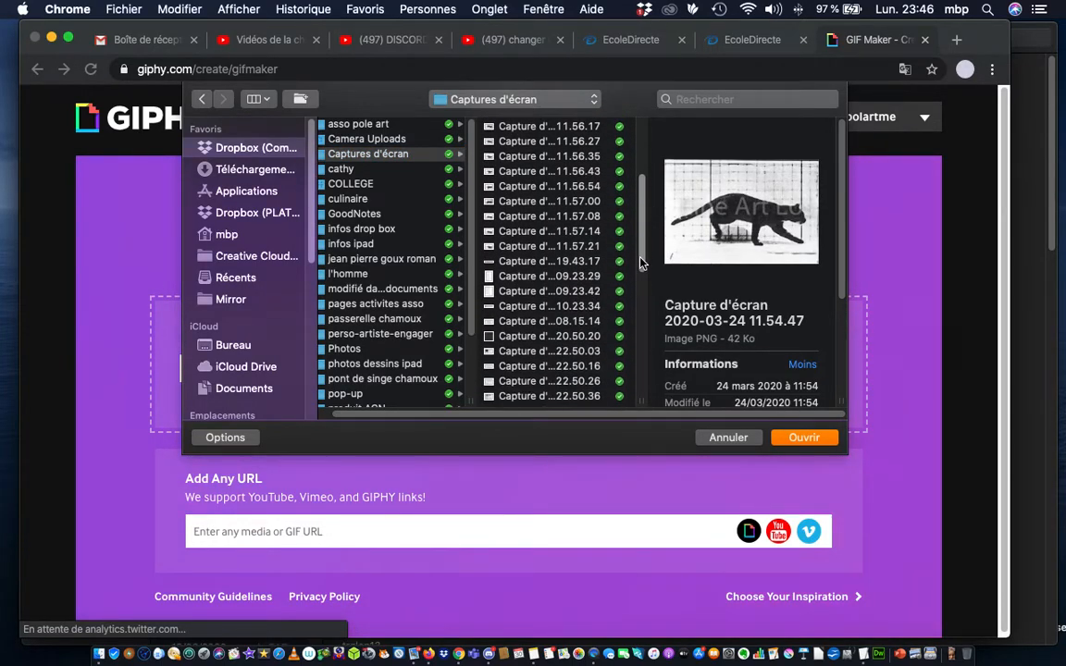
pyautogui.keyDown('shift'); pyautogui.click(500, 247); pyautogui.keyUp('shift')
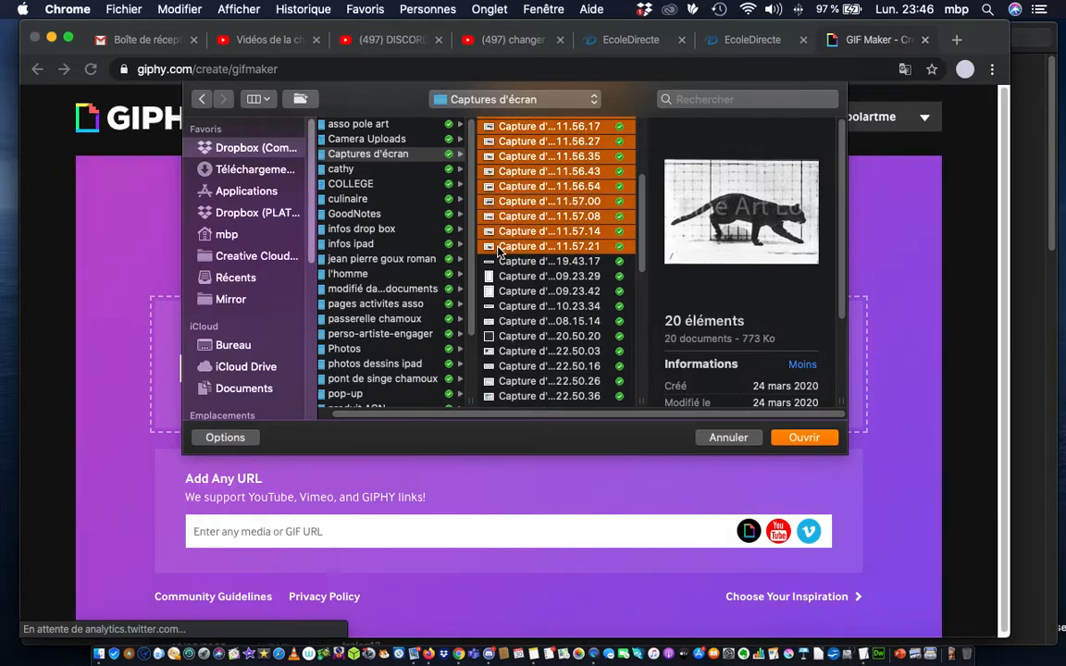
pyautogui.click(804, 442)
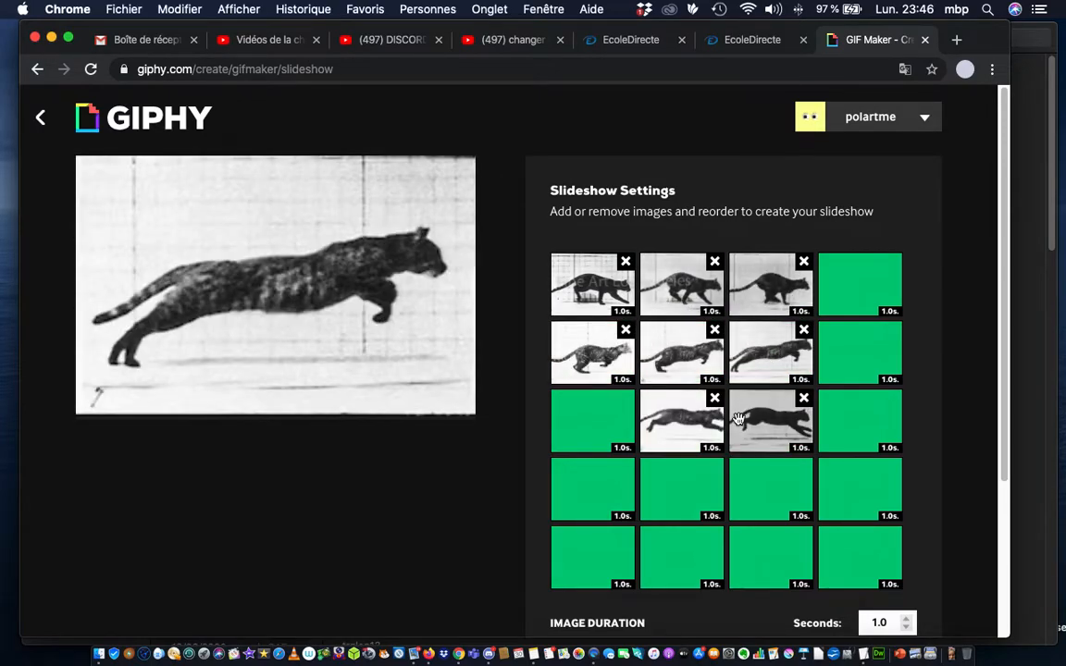
# Set the Image Duration slider to 0.1 seconds per frame and continue to Decorate.
pyautogui.scroll(-2, 737, 419)
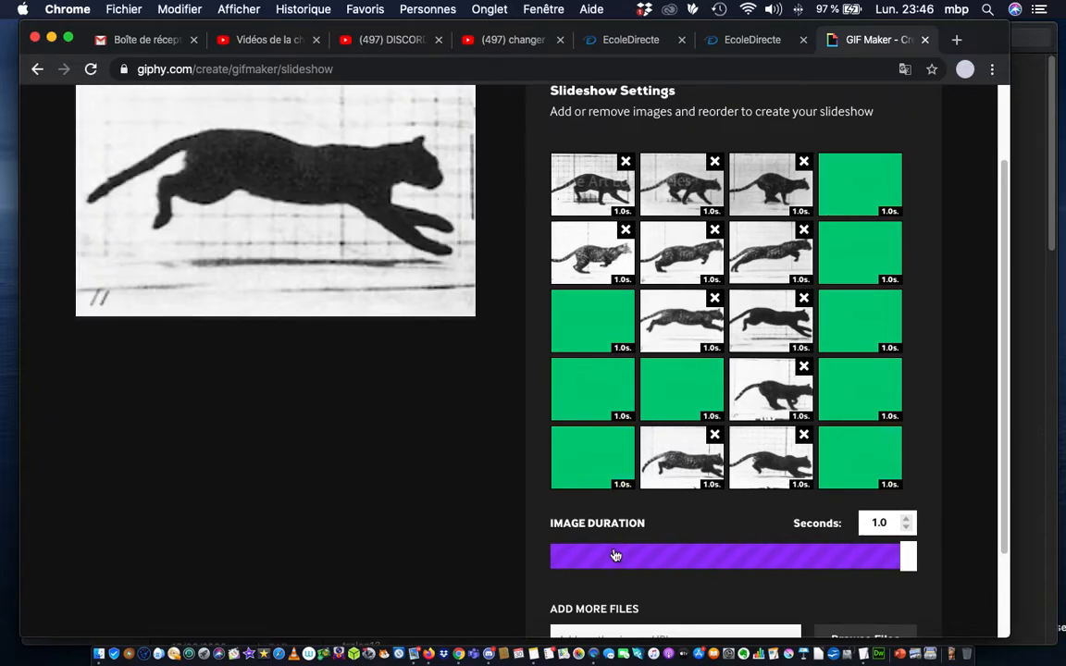
pyautogui.click(600, 564)
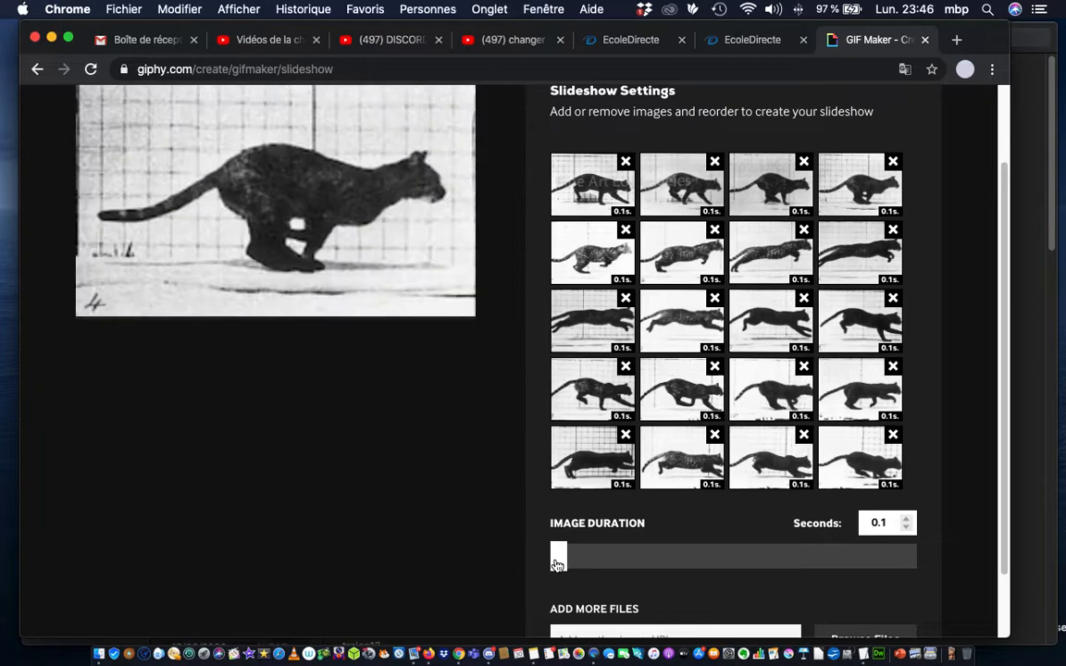
pyautogui.click(731, 560)
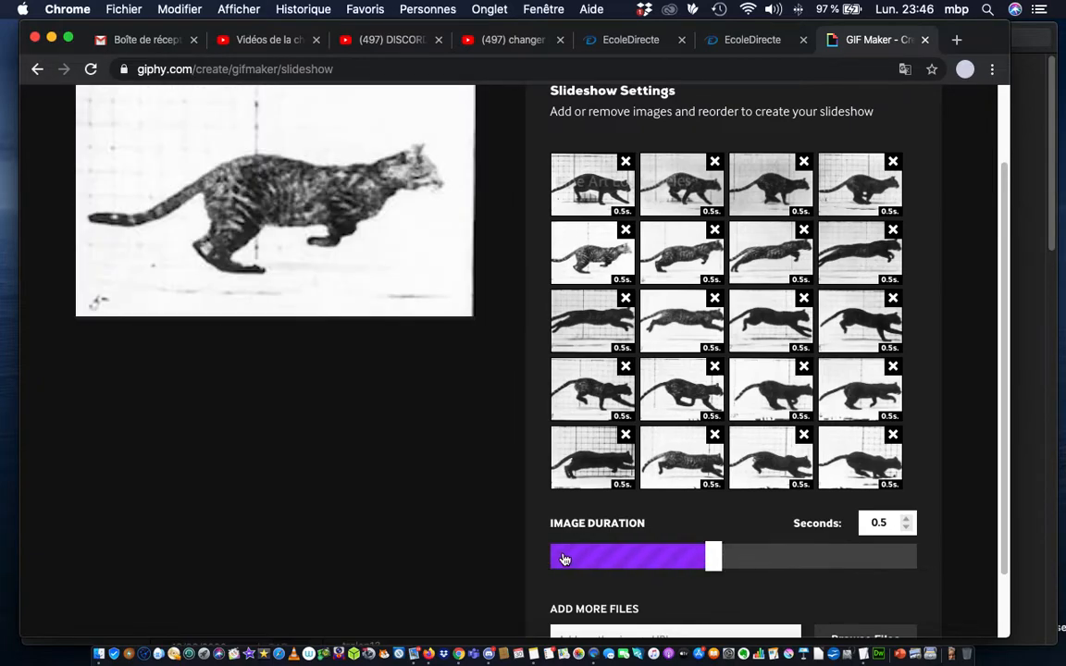
pyautogui.click(562, 561)
pyautogui.scroll(-2, 738, 502)
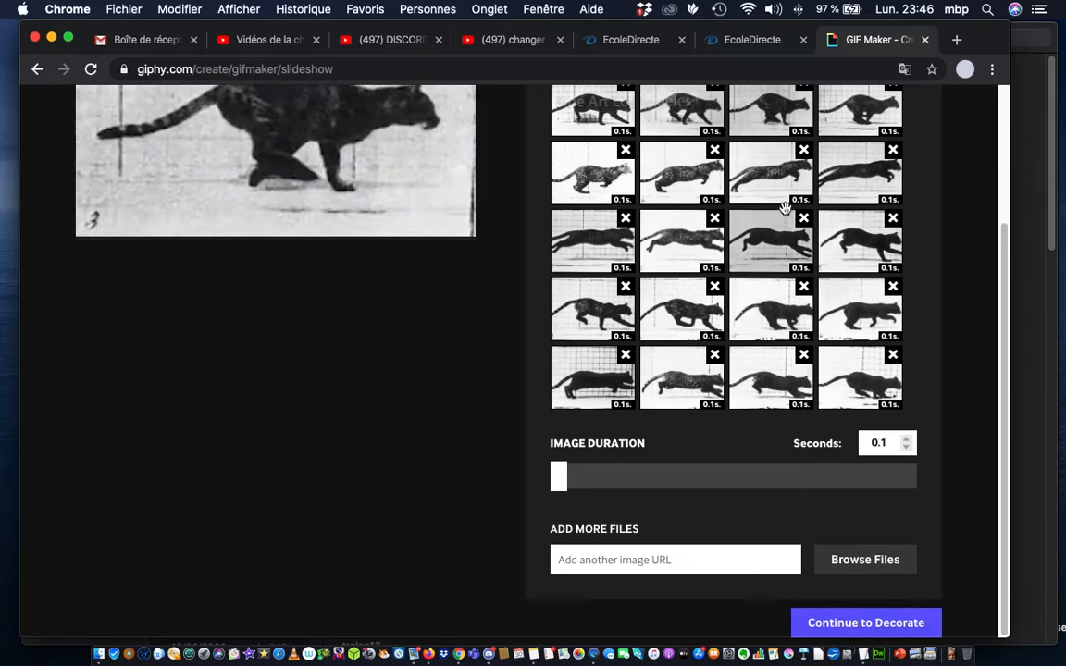
pyautogui.scroll(4, 796, 268)
pyautogui.scroll(-4, 833, 371)
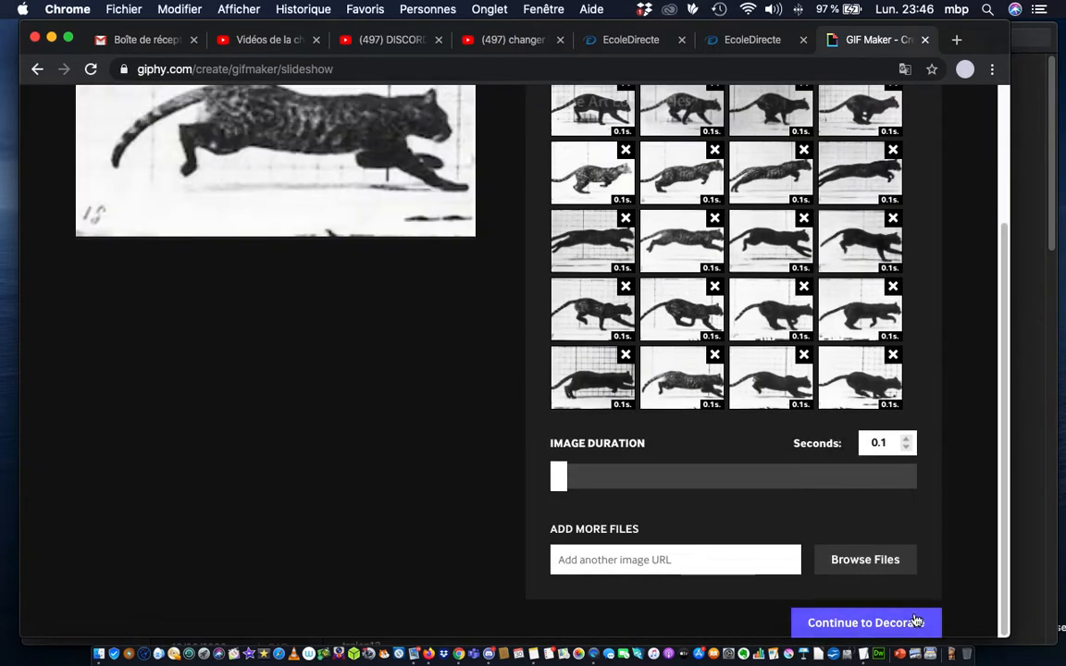
pyautogui.click(866, 623)
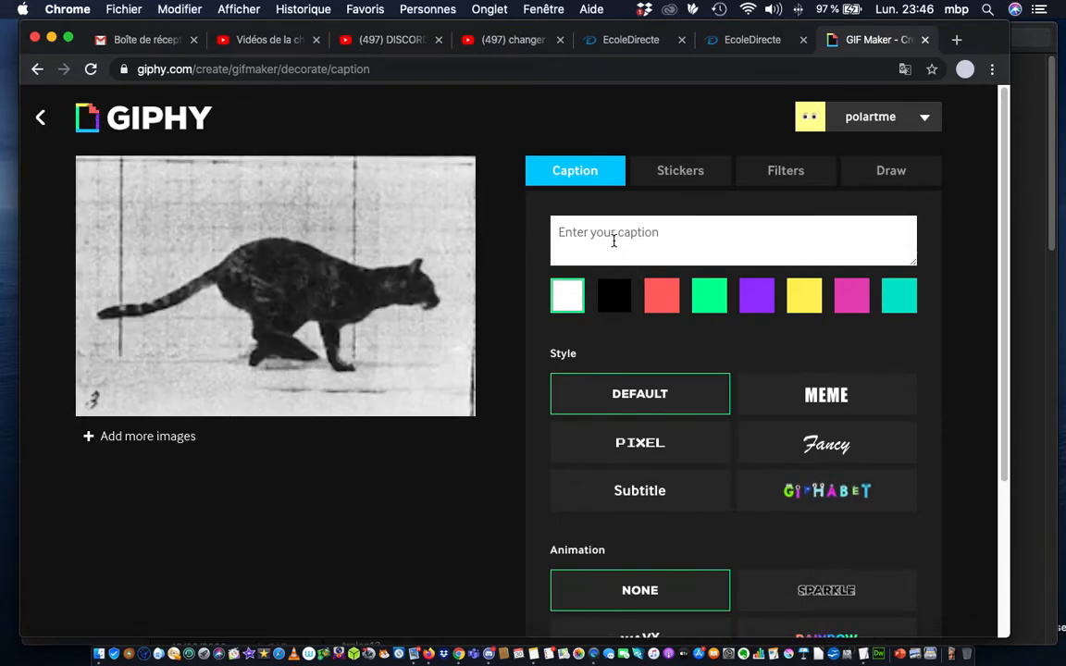
# Add a green 'test' caption, correcting the 'teste' typo, and drag it to the top-left corner.
pyautogui.click(708, 302)
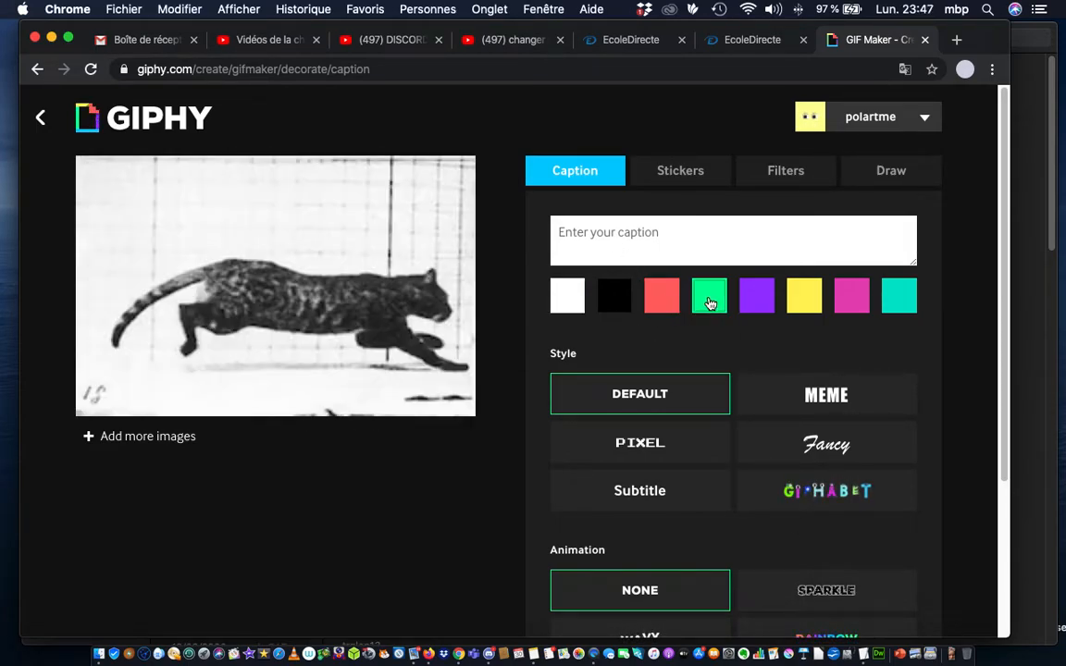
pyautogui.click(614, 231)
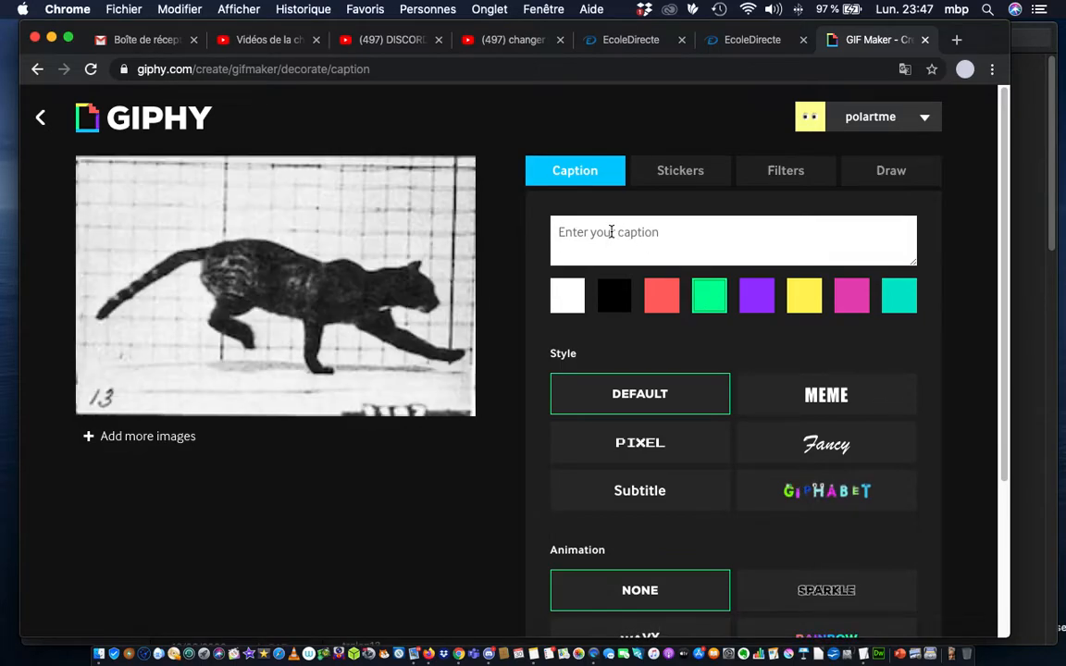
pyautogui.write('teste')
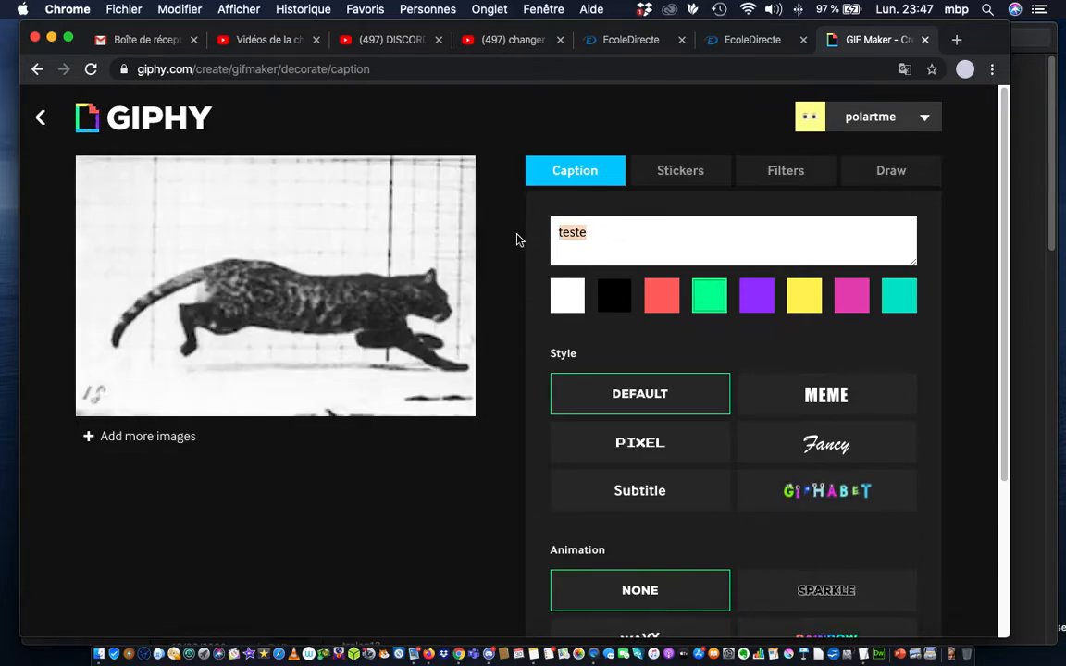
pyautogui.doubleClick(570, 235)
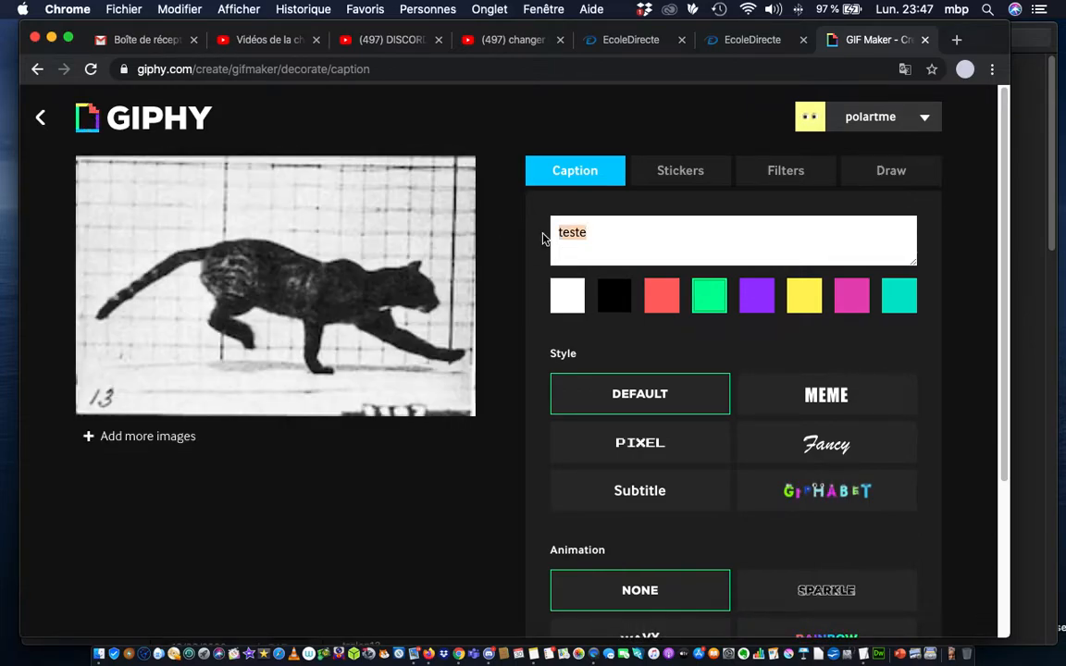
pyautogui.press('BackSpace')
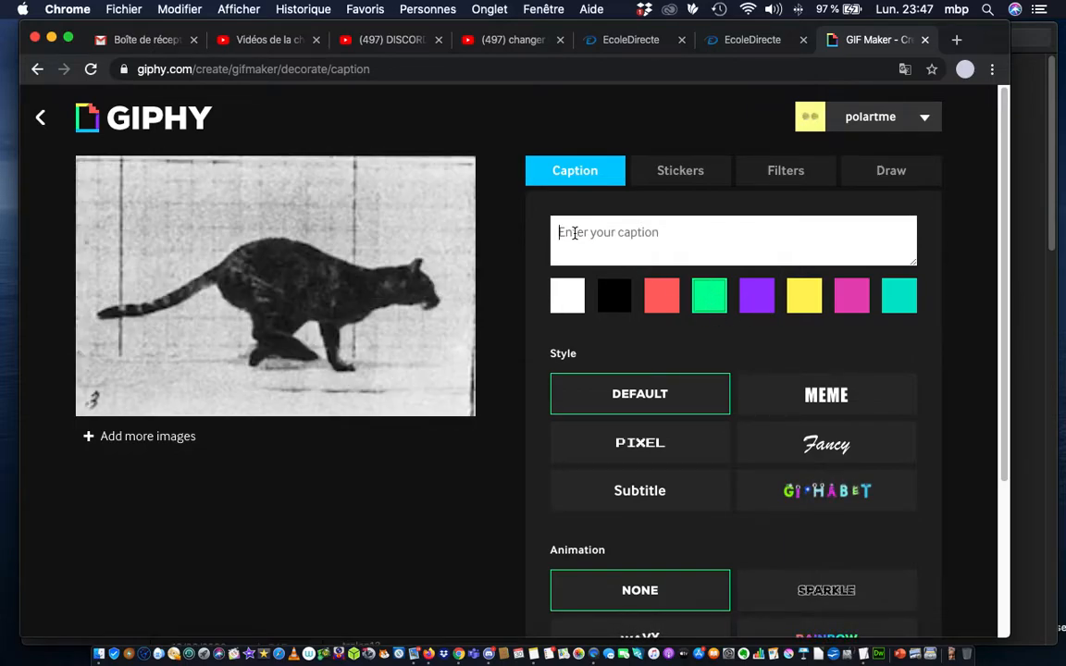
pyautogui.write('test')
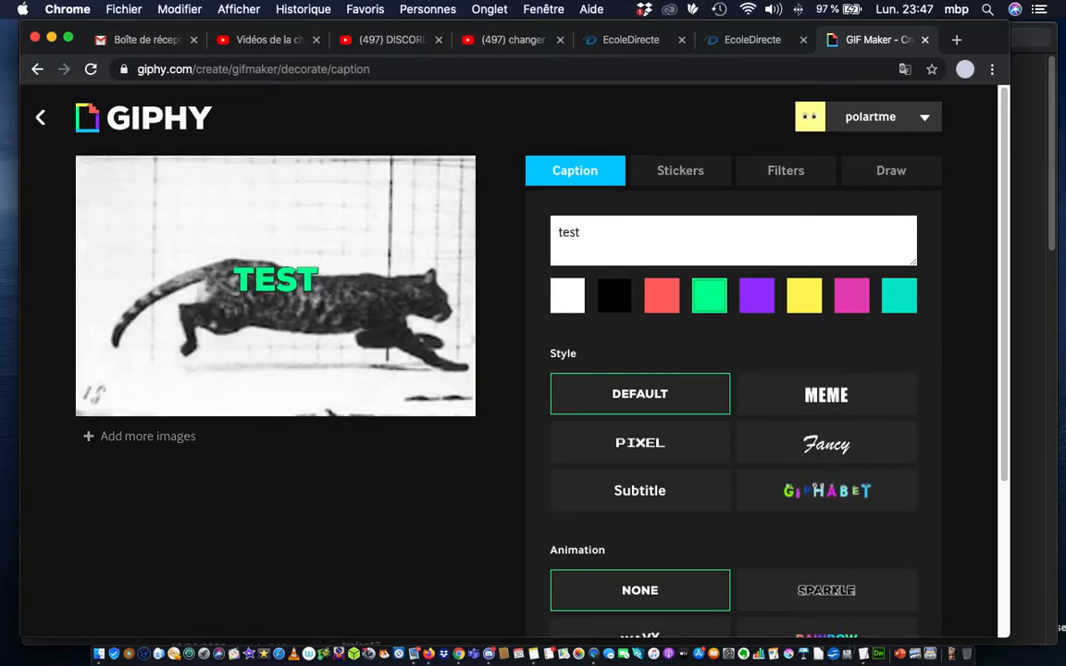
pyautogui.moveTo(296, 291); pyautogui.dragTo(165, 215)
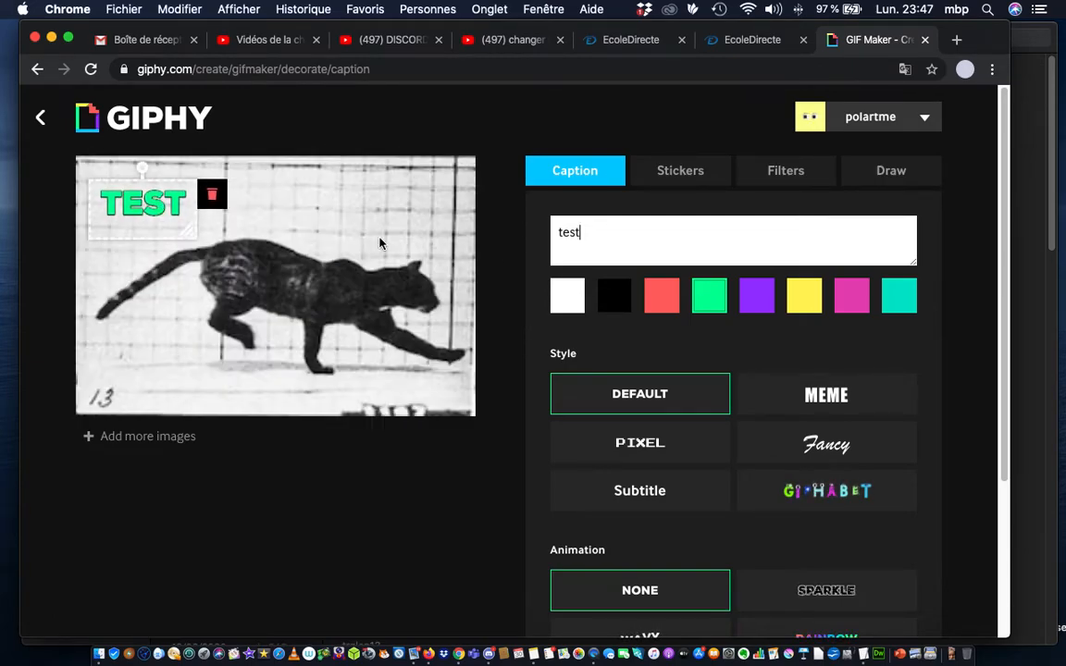
# Give the caption the Fancy style and Climactic animation, then continue to upload.
pyautogui.click(819, 496)
pyautogui.click(778, 444)
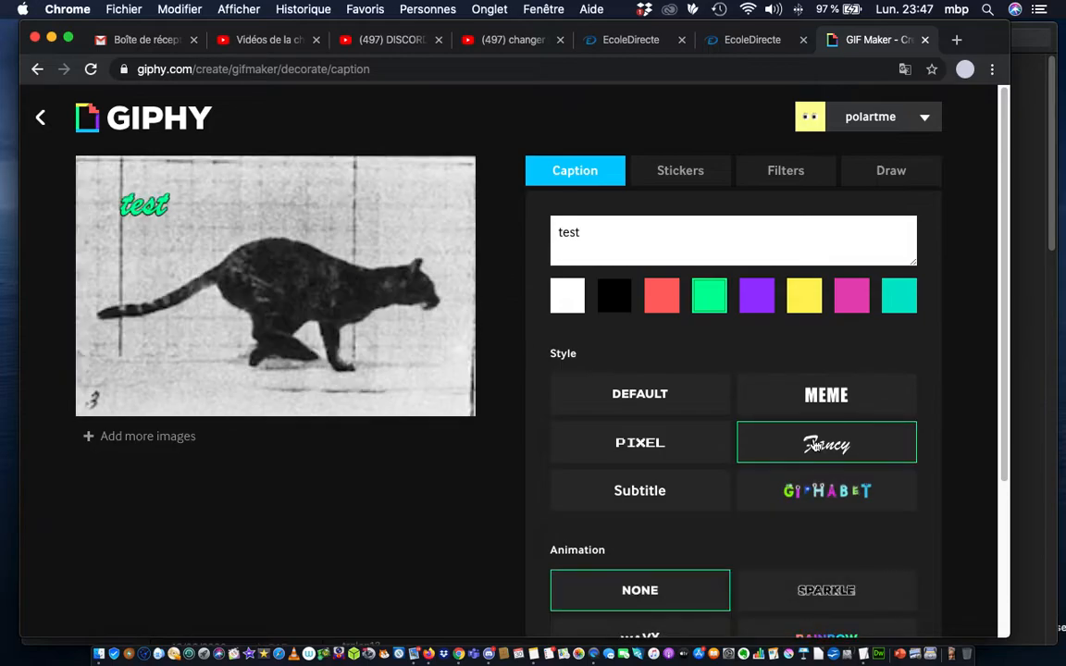
pyautogui.scroll(-1, 804, 498)
pyautogui.scroll(-3, 804, 498)
pyautogui.scroll(-2, 724, 503)
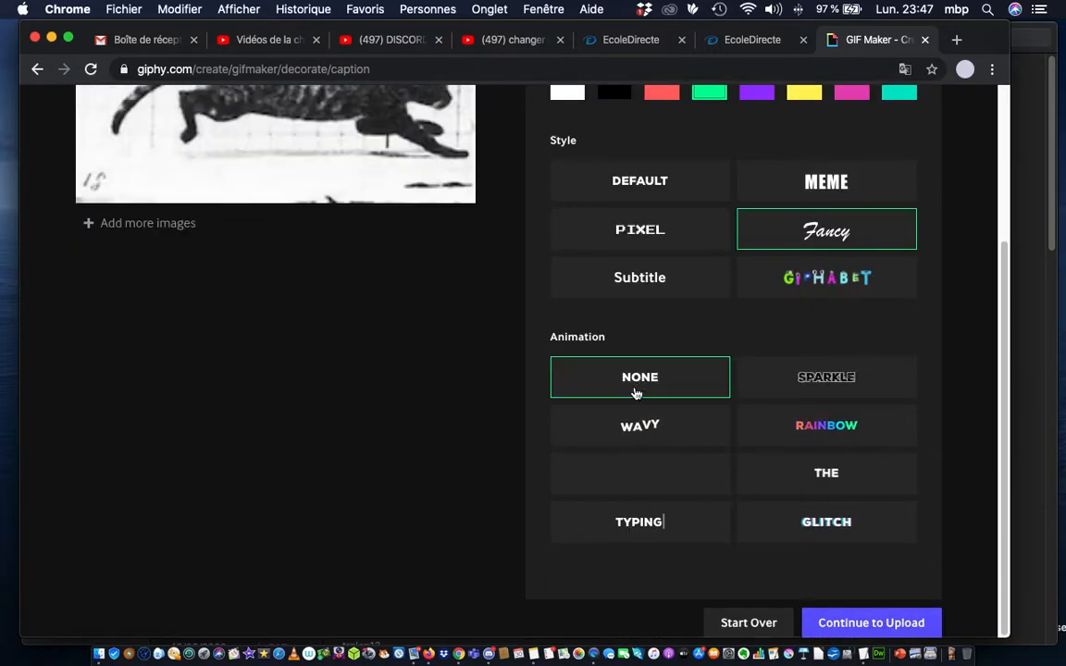
pyautogui.click(639, 426)
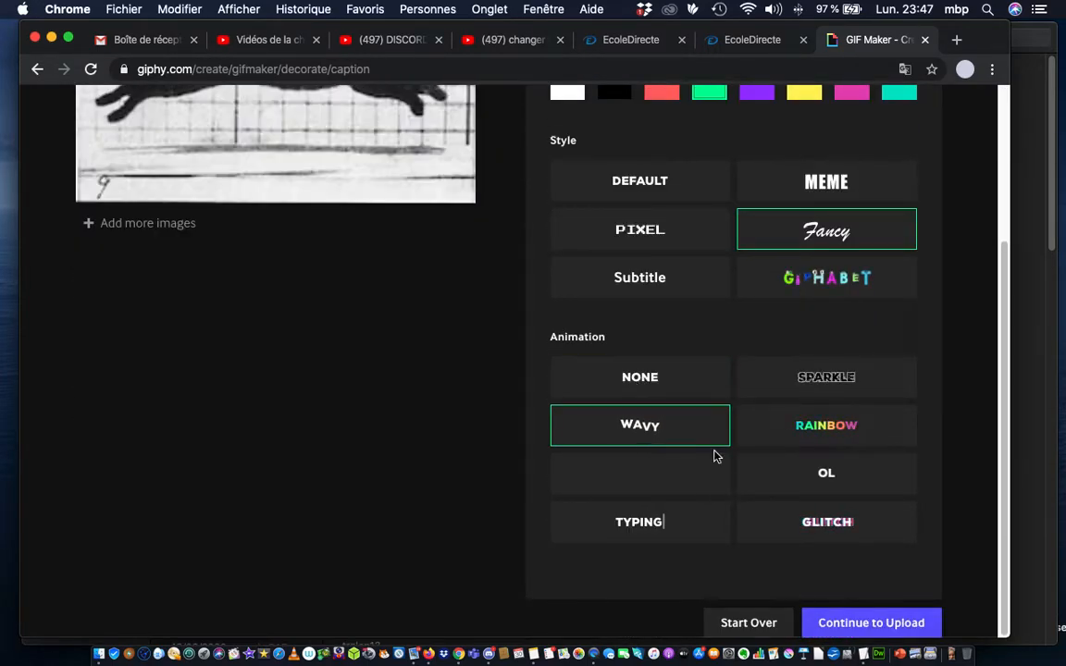
pyautogui.click(824, 428)
pyautogui.click(640, 481)
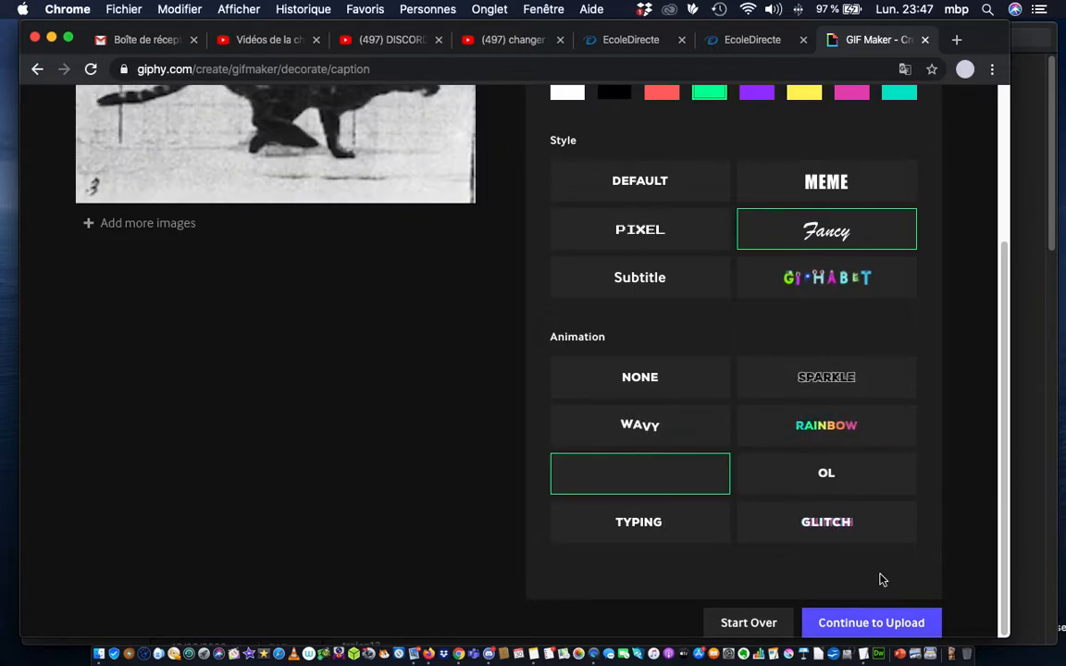
pyautogui.click(875, 623)
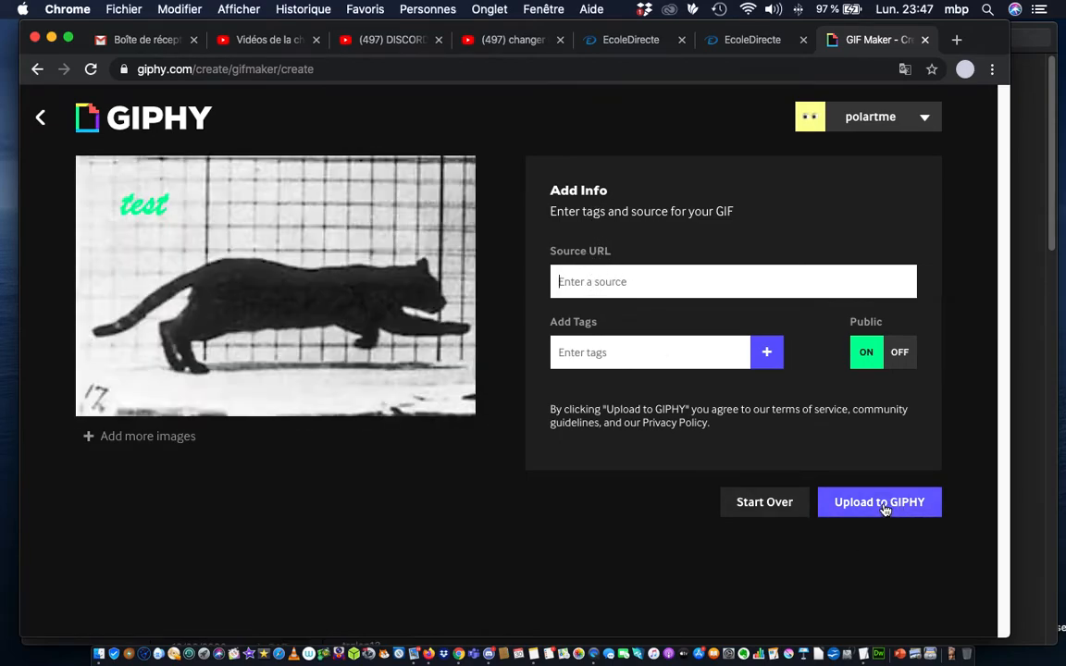
# Publish the captioned cat GIF with Upload to GIPHY and wait for its GIF page.
pyautogui.click(885, 508)
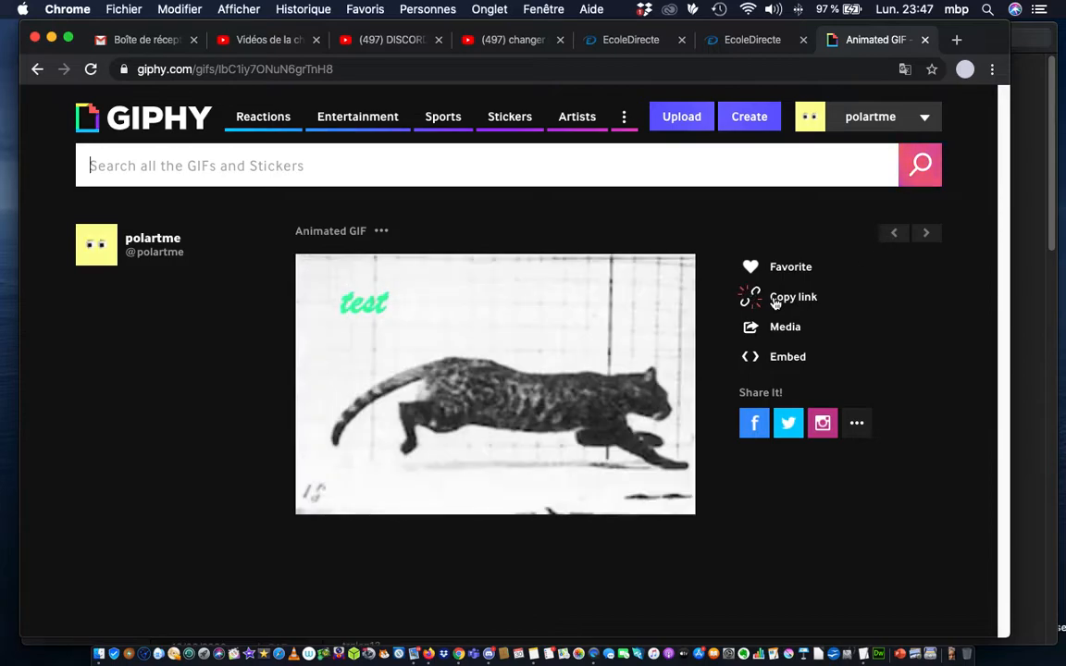
# Open the GIF's Copy link panel, copy the Short Link, and switch to the TextEdit desktop.
pyautogui.click(775, 304)
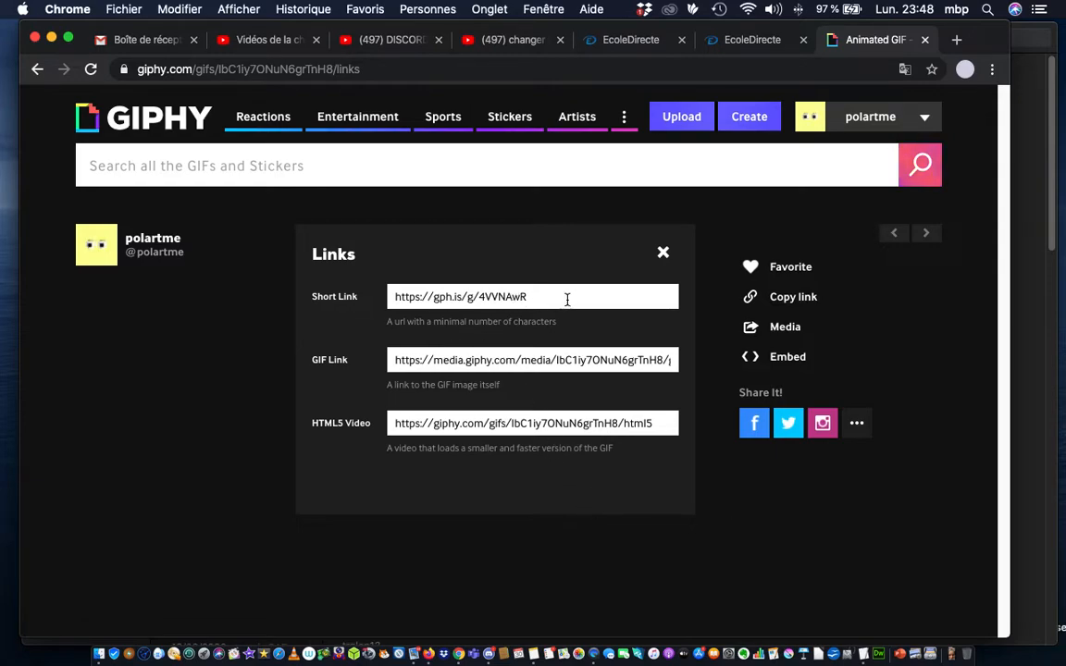
pyautogui.click(431, 304)
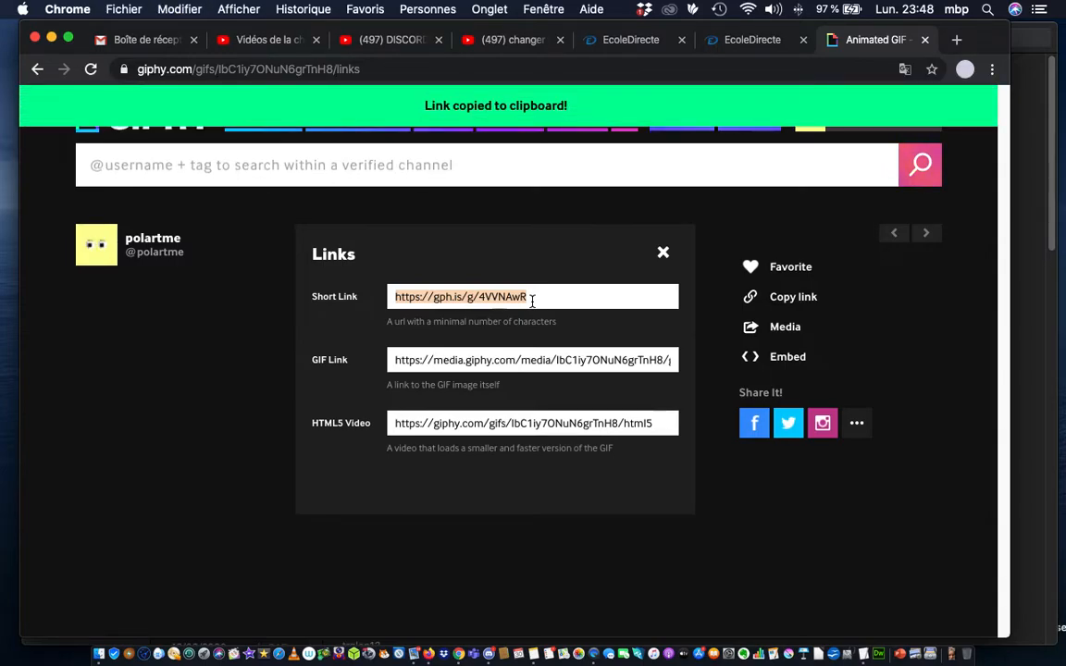
pyautogui.hotkey('ctrl', 'Right')
pyautogui.hotkey('ctrl', 'Right')
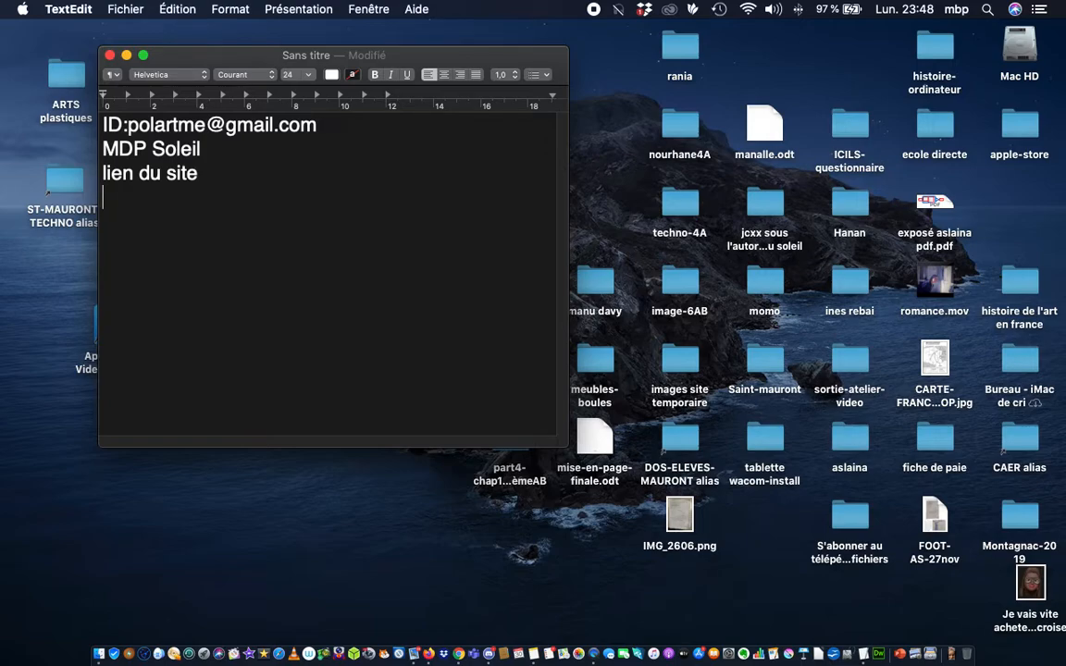
pyautogui.press('Return')
pyautogui.press('super+v')
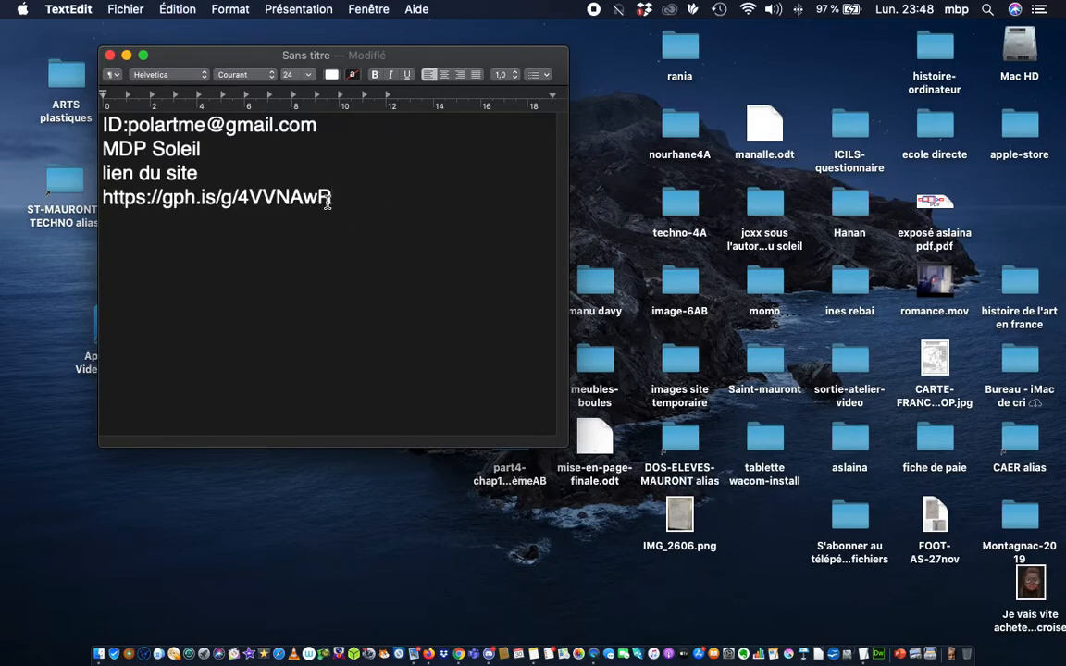
pyautogui.moveTo(330, 200); pyautogui.dragTo(131, 194)
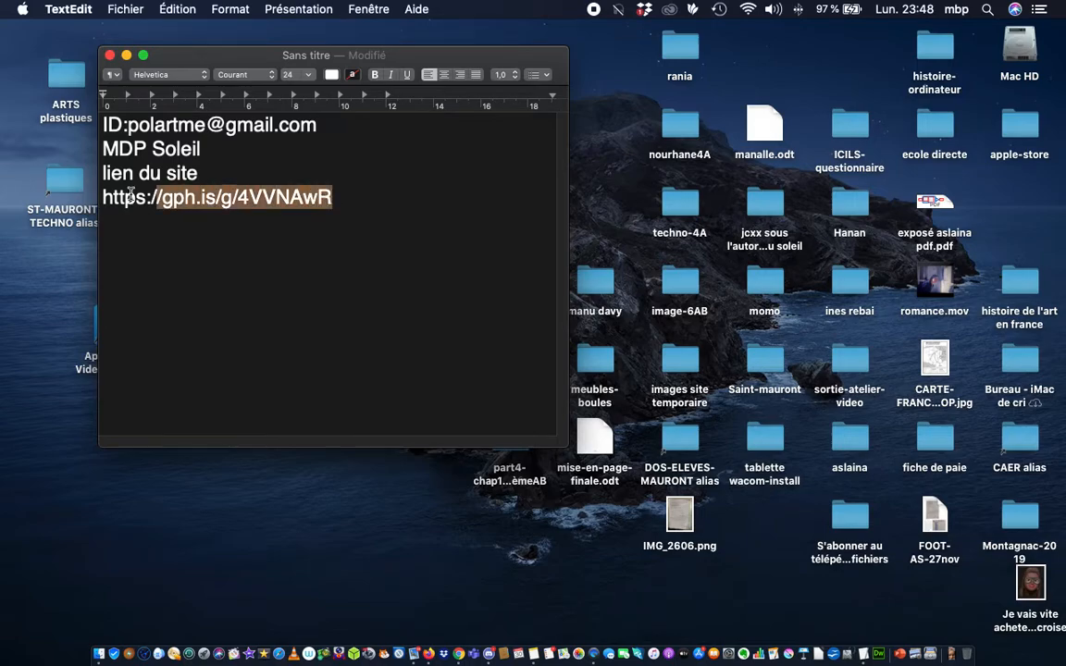
pyautogui.rightClick(181, 209)
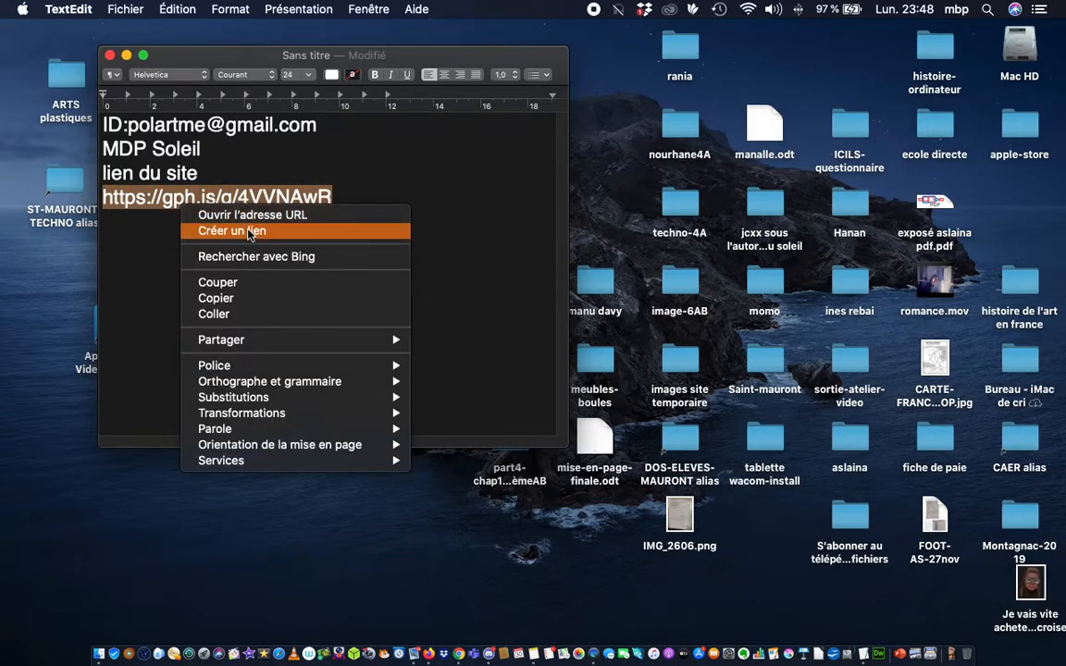
pyautogui.click(250, 216)
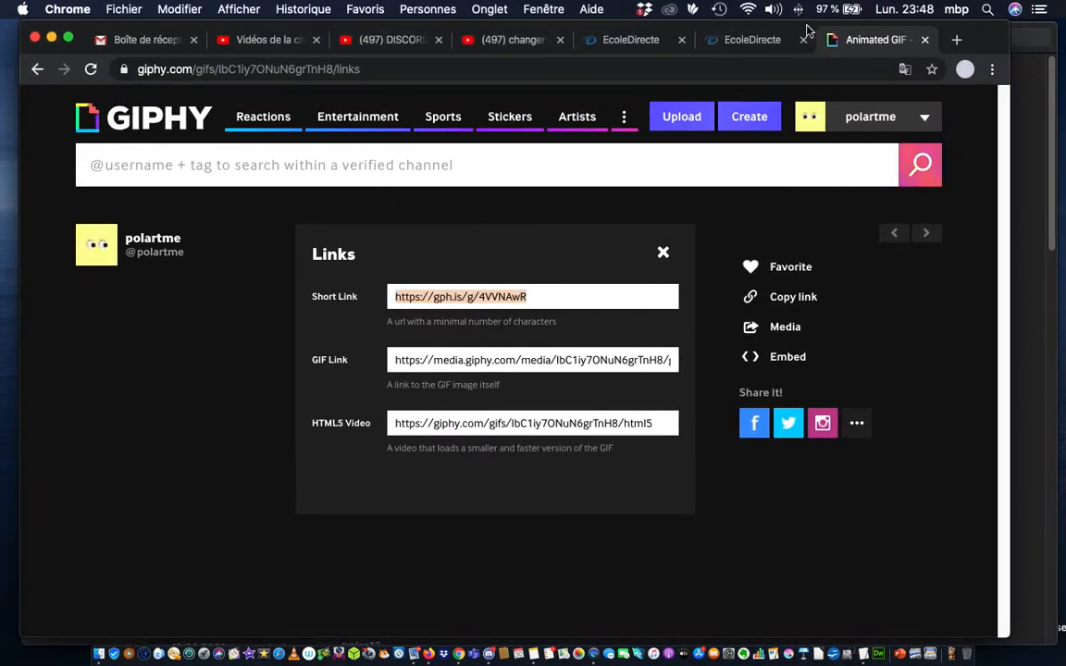
# Show the cat GIF's embed code, then its Source, Social, MP4 and Small media downloads.
pyautogui.click(885, 353)
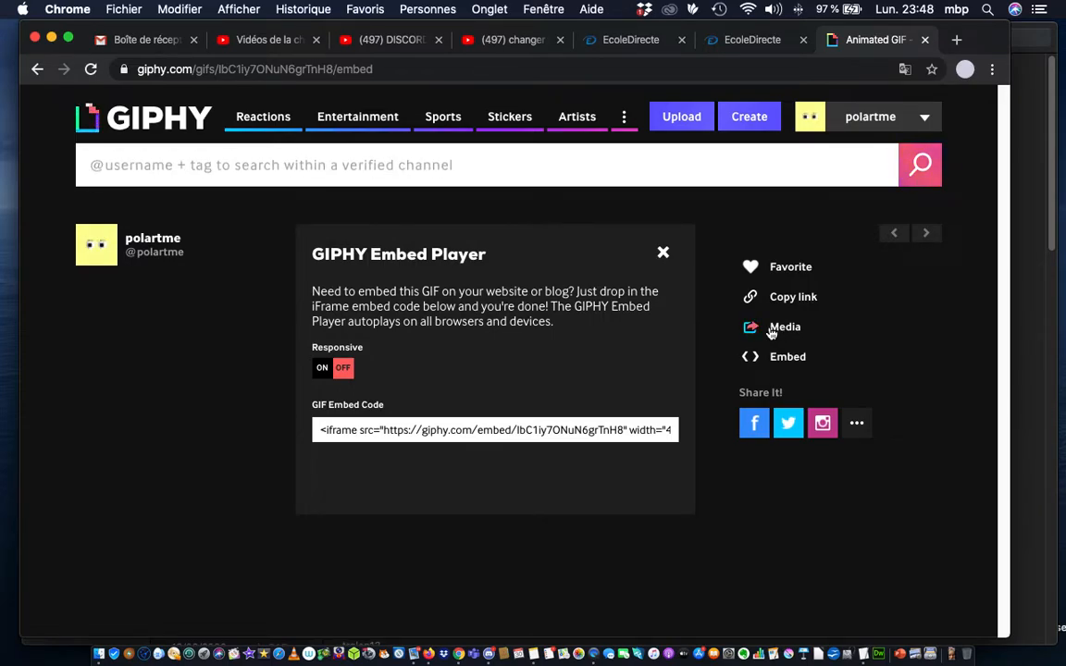
pyautogui.click(771, 331)
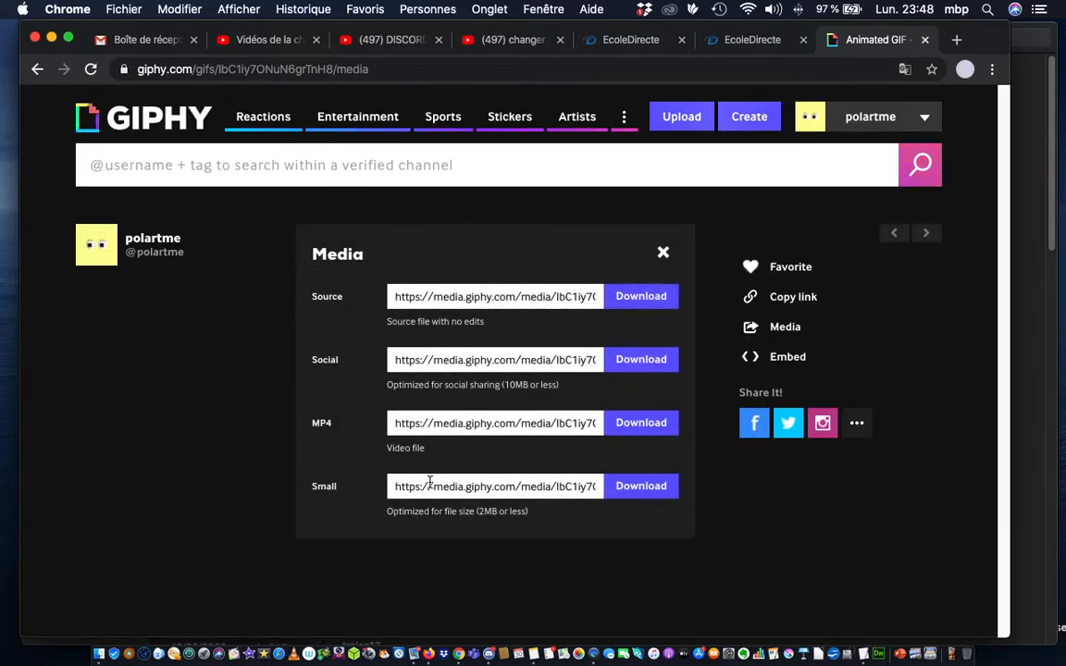